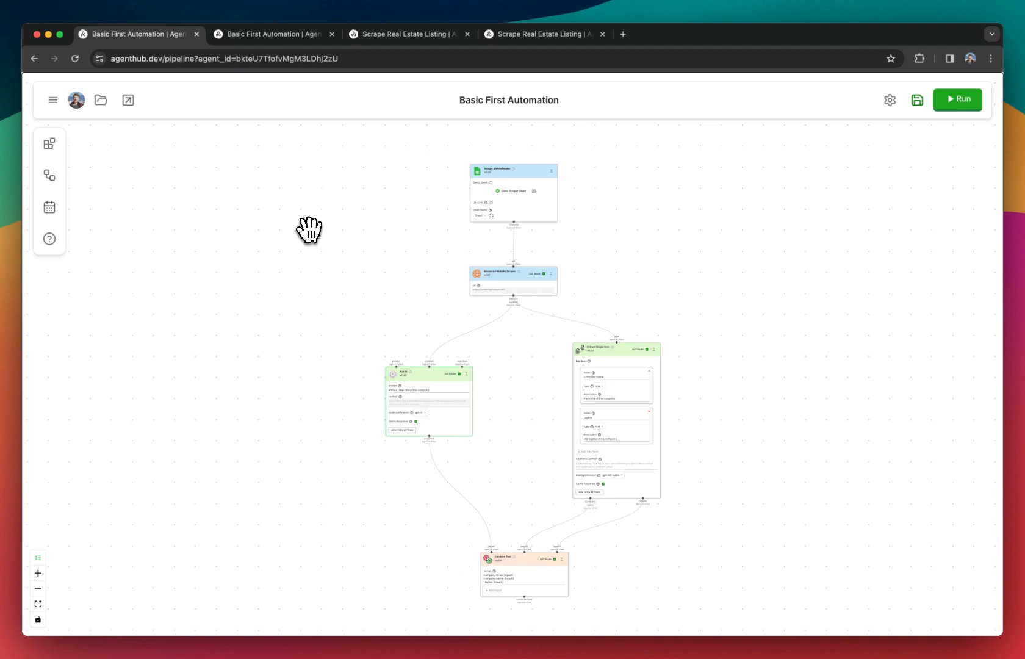
# Insert the Scrape Real Estate Listing automation from your automations as a node in the empty area beside the Google Sheets Reader.
pyautogui.moveTo(310, 229); pyautogui.dragTo(318, 226)
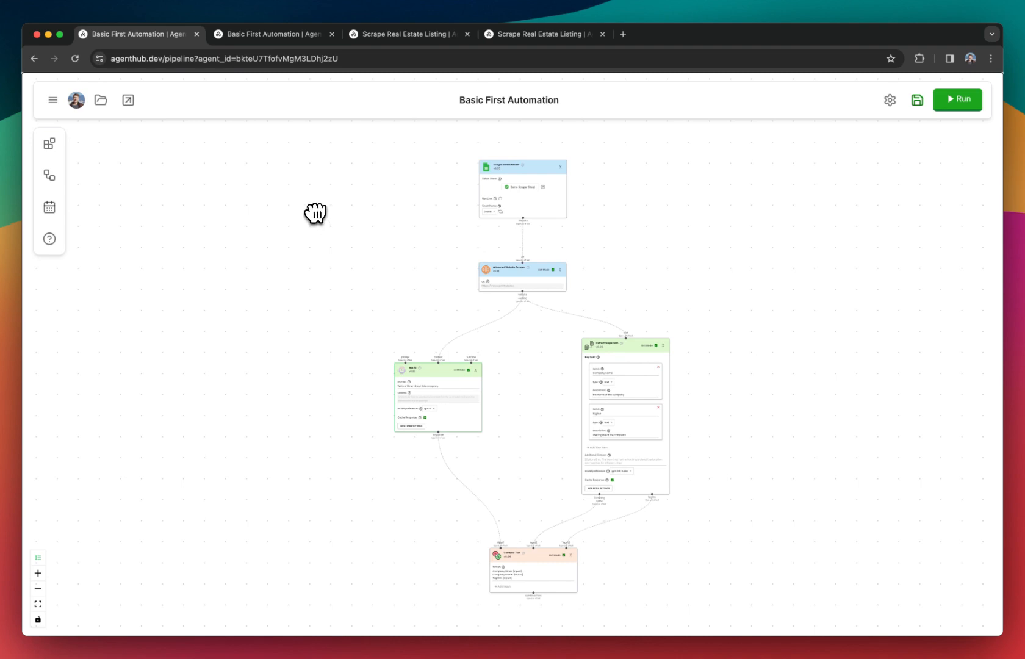
pyautogui.click(49, 179)
pyautogui.scroll(-2, 107, 222)
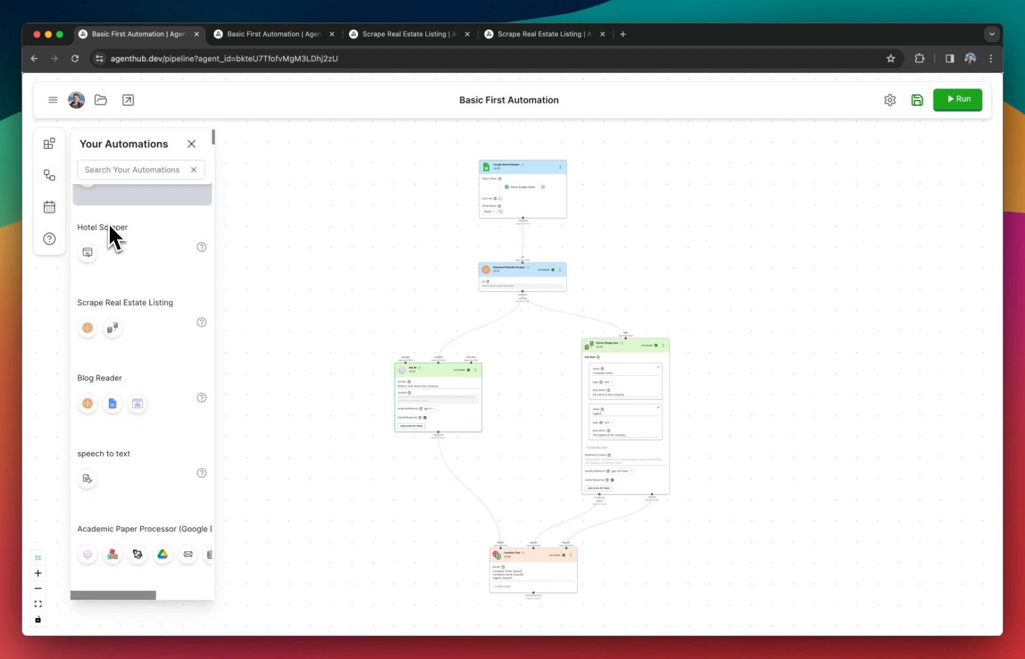
pyautogui.moveTo(111, 322); pyautogui.dragTo(293, 222)
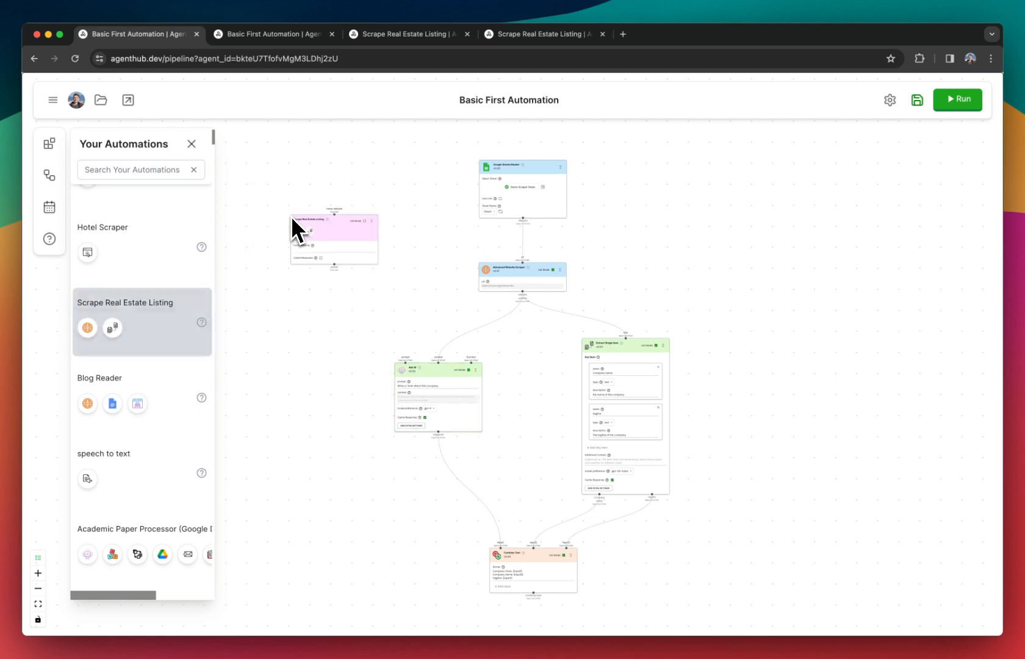
pyautogui.click(191, 144)
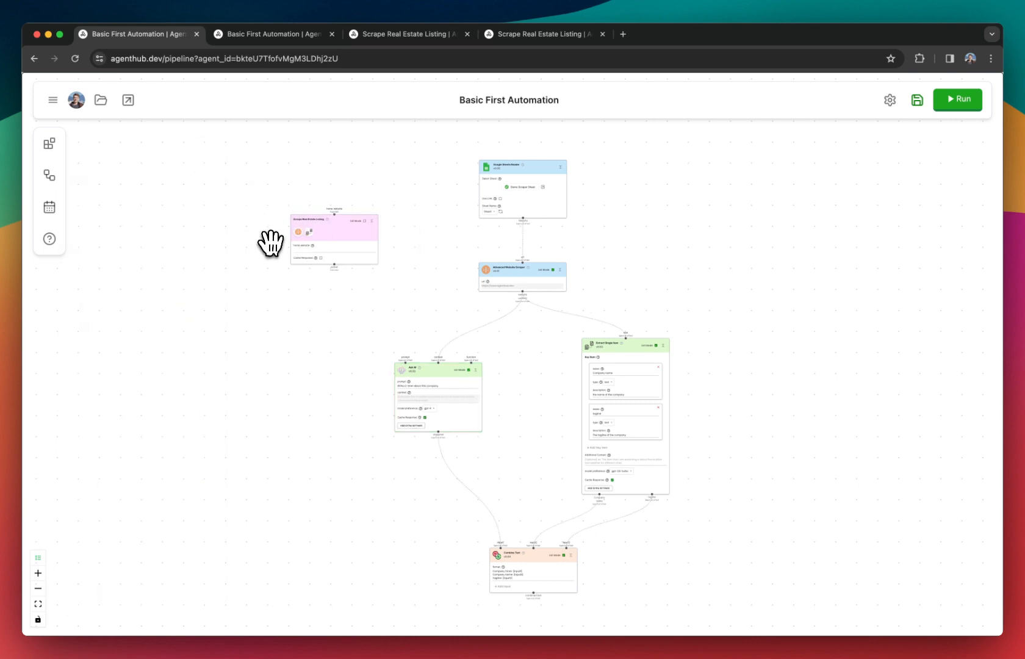
# Inspect the Scrape Real Estate Listing node and open the automation it links to.
pyautogui.scroll(5, 271, 243)
pyautogui.click(348, 229)
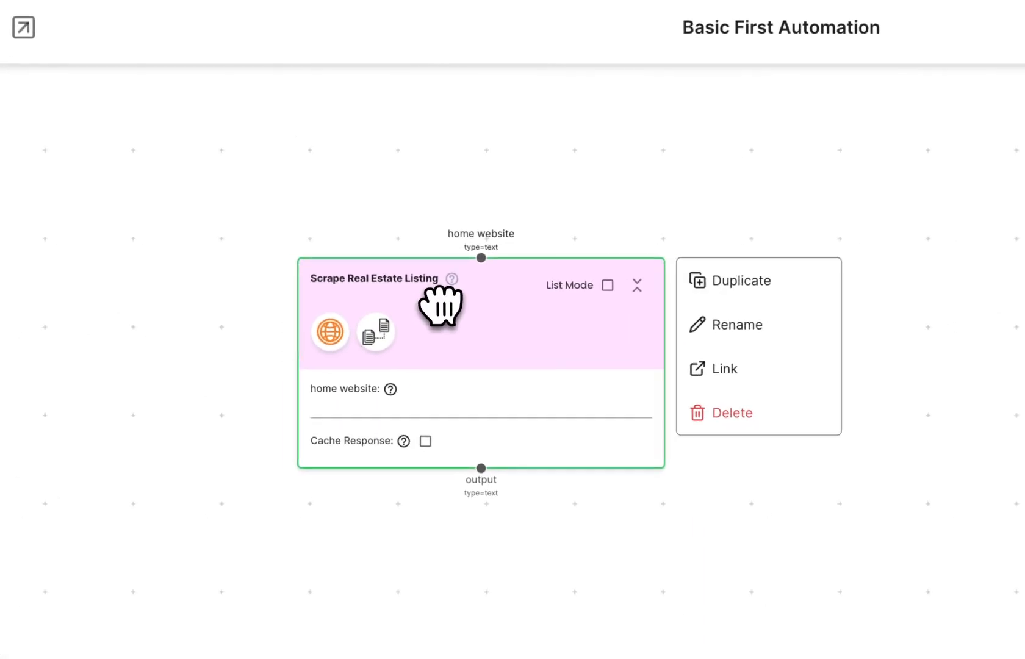
pyautogui.scroll(-1, 441, 307)
pyautogui.moveTo(452, 280); pyautogui.dragTo(430, 293)
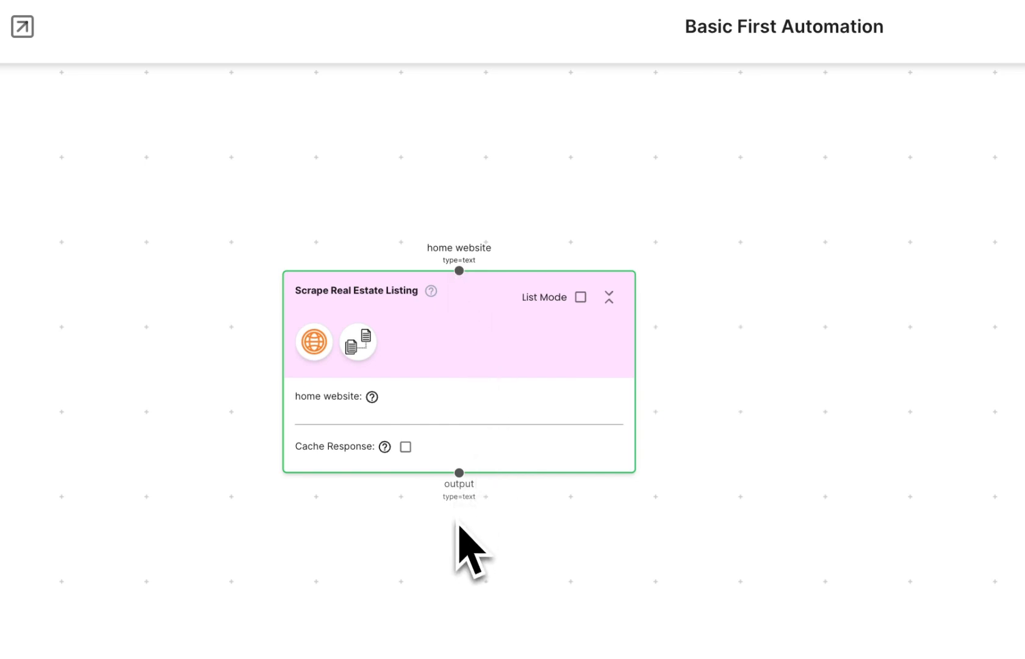
pyautogui.moveTo(496, 487)
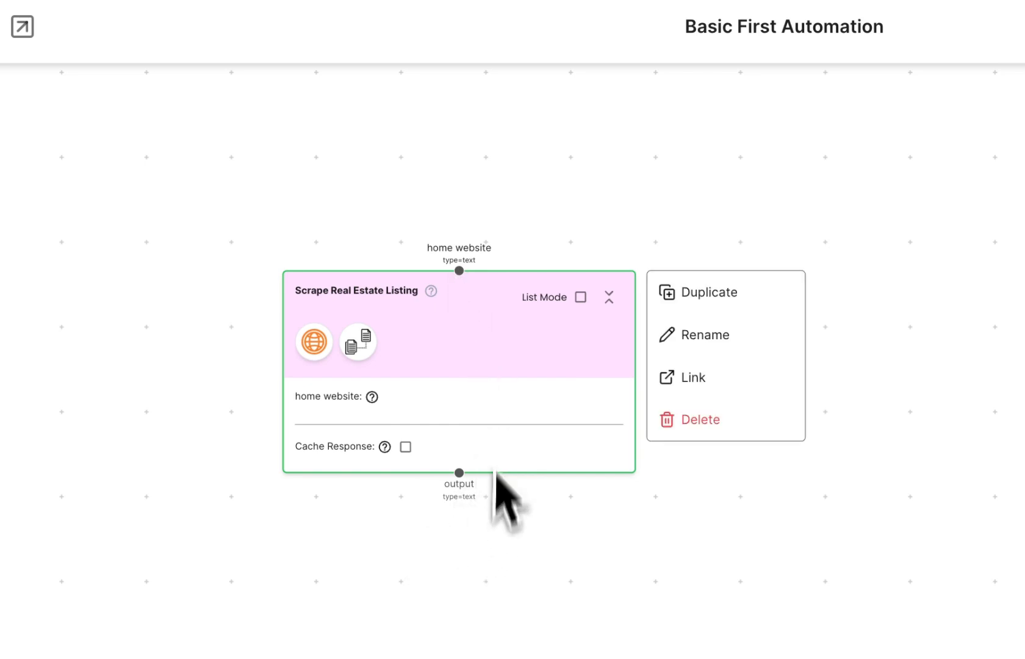
pyautogui.click(686, 378)
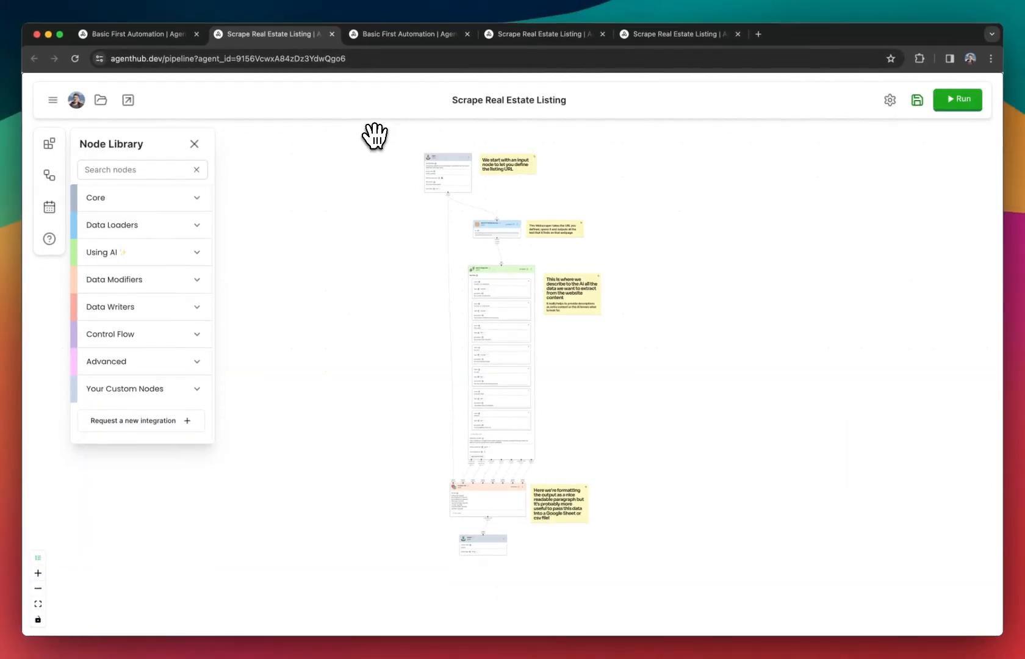
# Examine the Scrape Real Estate Listing automation from its Input node's default URL through the scraper and extraction nodes to the output node.
pyautogui.scroll(2, 385, 146)
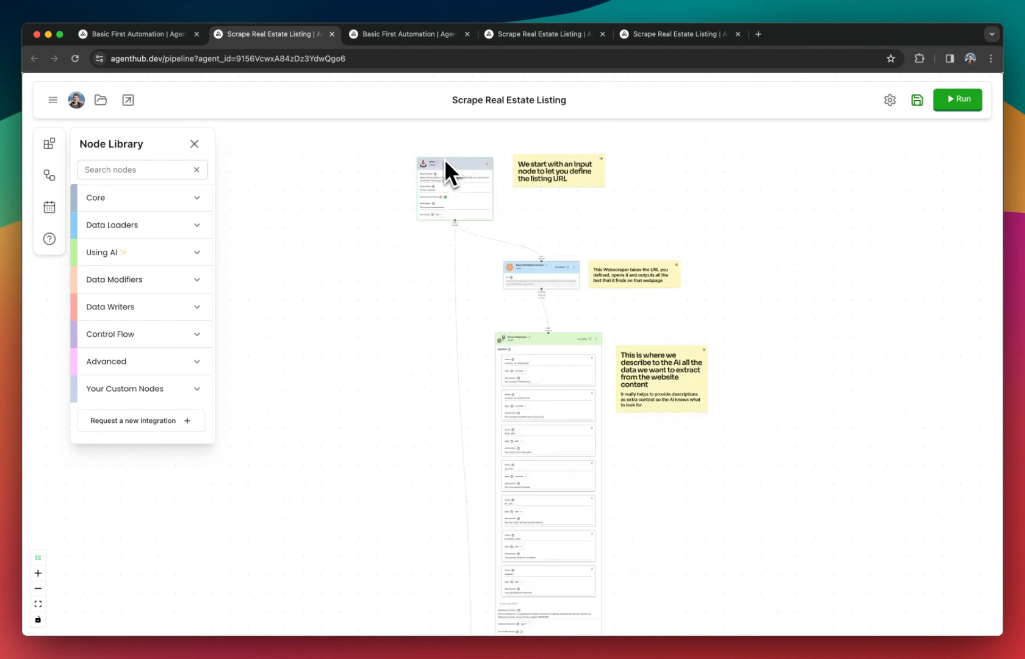
pyautogui.click(443, 163)
pyautogui.click(444, 310)
pyautogui.press('super+a')
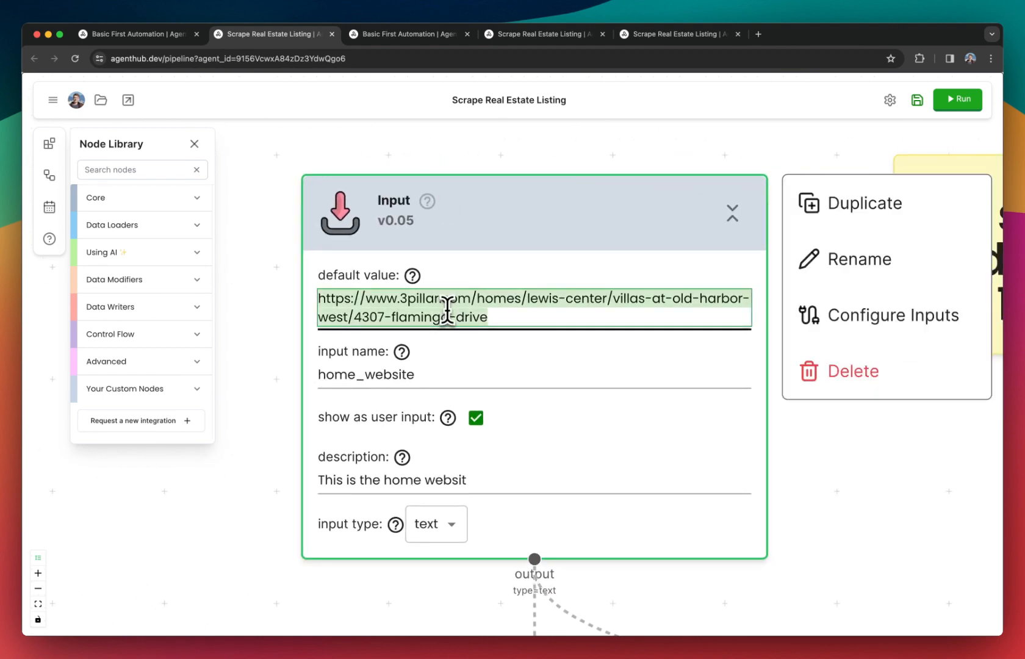
pyautogui.scroll(-7, 447, 310)
pyautogui.moveTo(667, 517); pyautogui.dragTo(671, 515)
pyautogui.scroll(-3, 671, 514)
pyautogui.moveTo(703, 465); pyautogui.dragTo(668, 265)
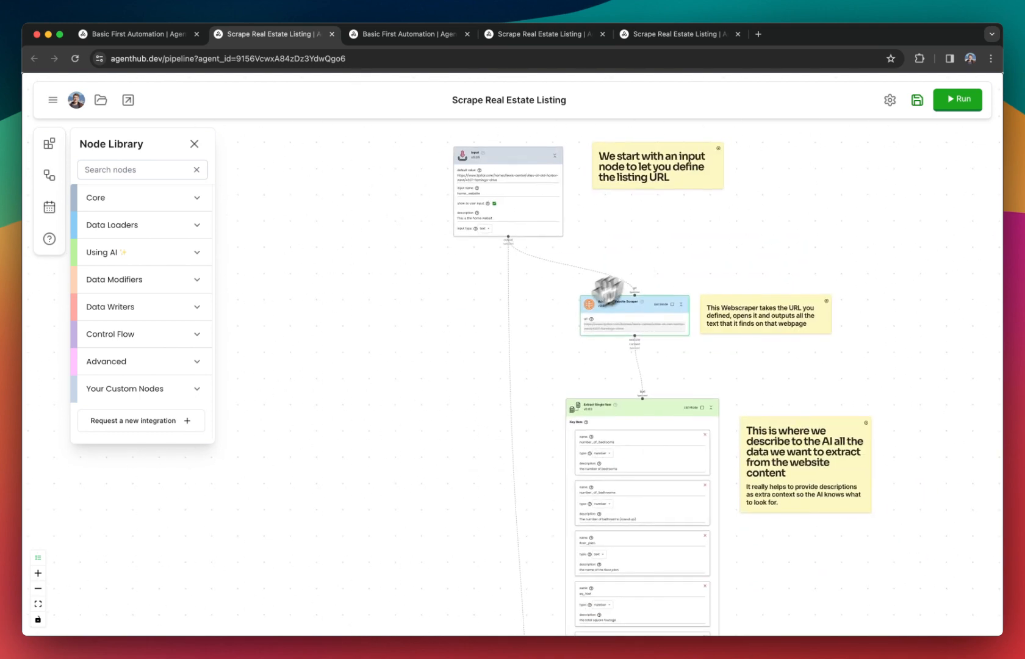
pyautogui.scroll(-4, 561, 330)
pyautogui.moveTo(560, 330); pyautogui.dragTo(553, 303)
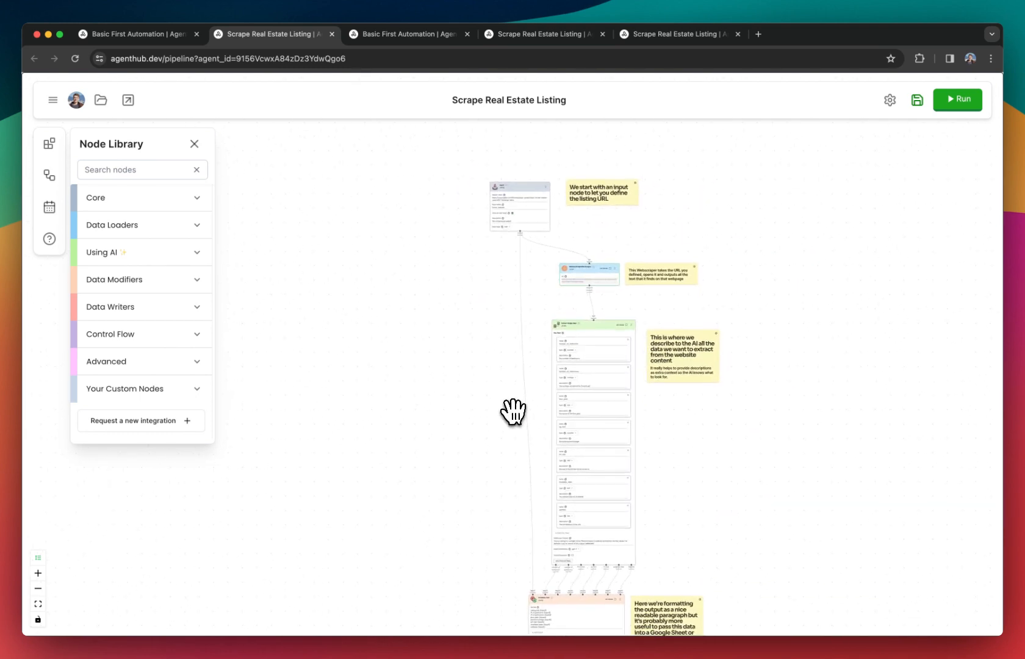
pyautogui.scroll(-4, 504, 418)
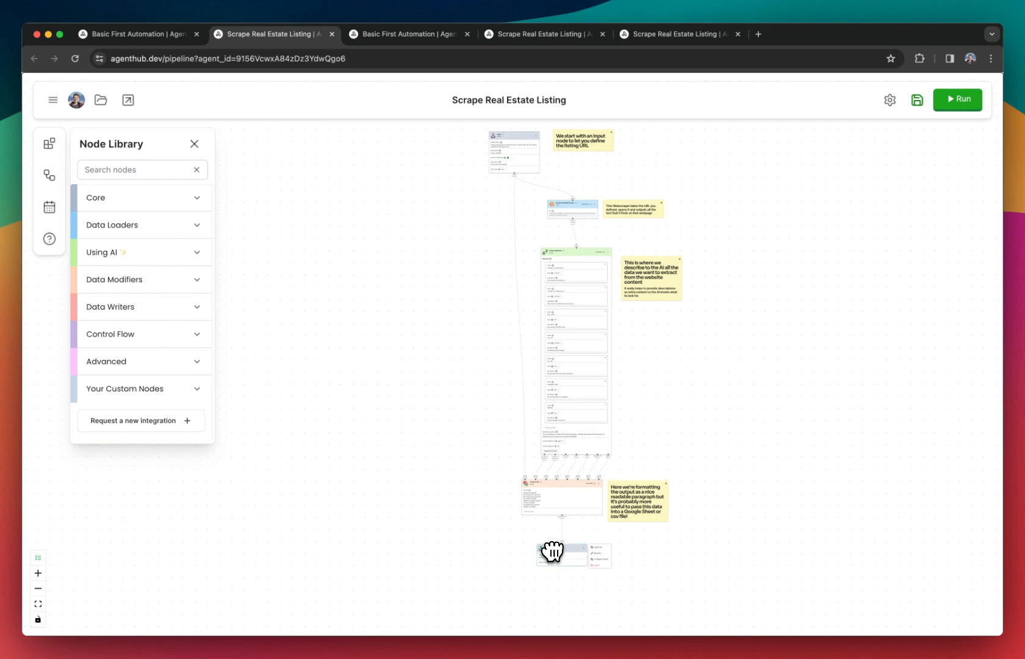
# Return to Basic First Automation and delete the Scrape Real Estate Listing node from the canvas.
pyautogui.click(162, 36)
pyautogui.rightClick(339, 250)
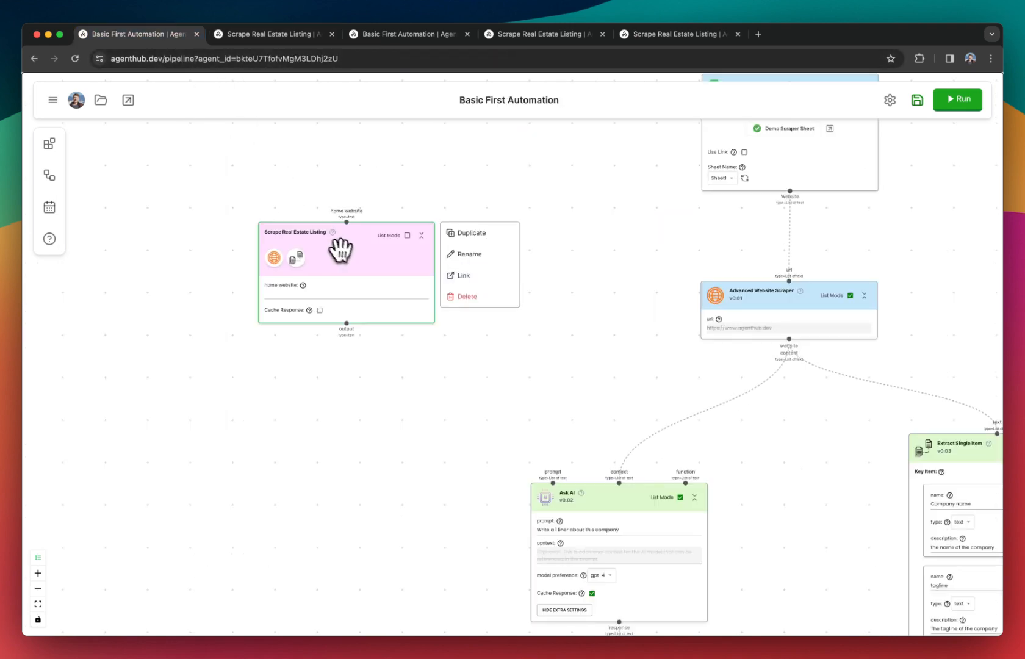
pyautogui.moveTo(363, 264); pyautogui.dragTo(402, 267)
pyautogui.click(285, 35)
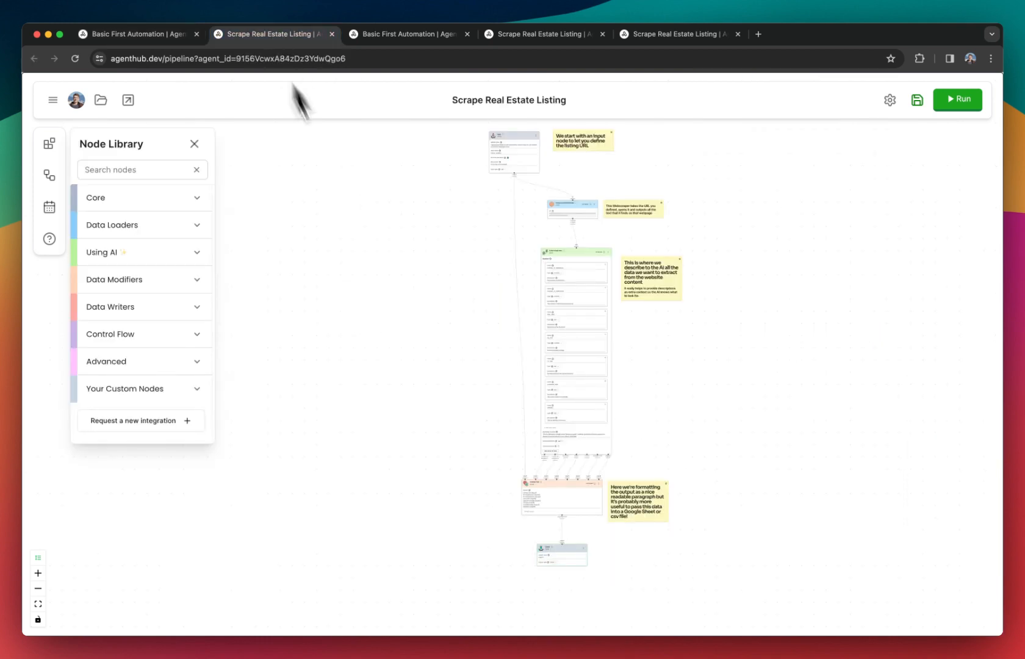
pyautogui.click(145, 37)
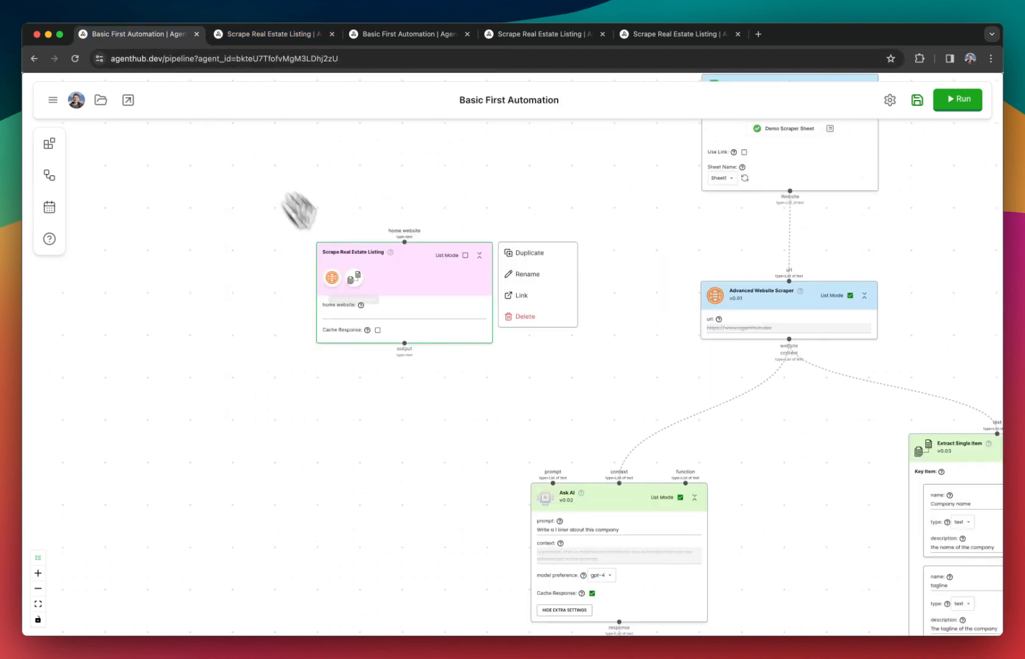
pyautogui.moveTo(386, 264); pyautogui.dragTo(444, 258)
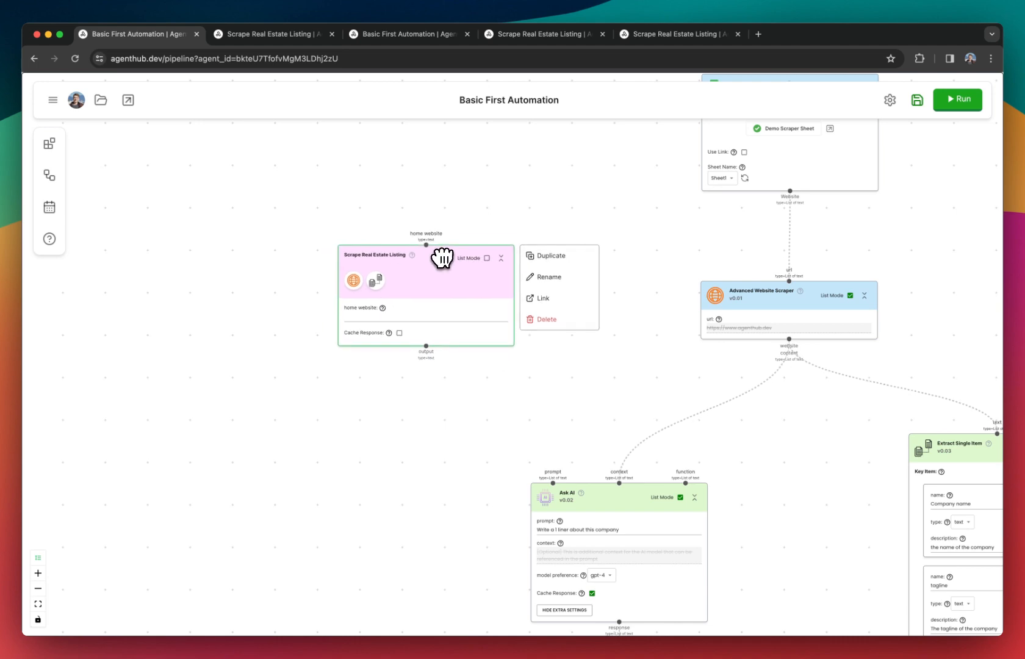
pyautogui.click(551, 322)
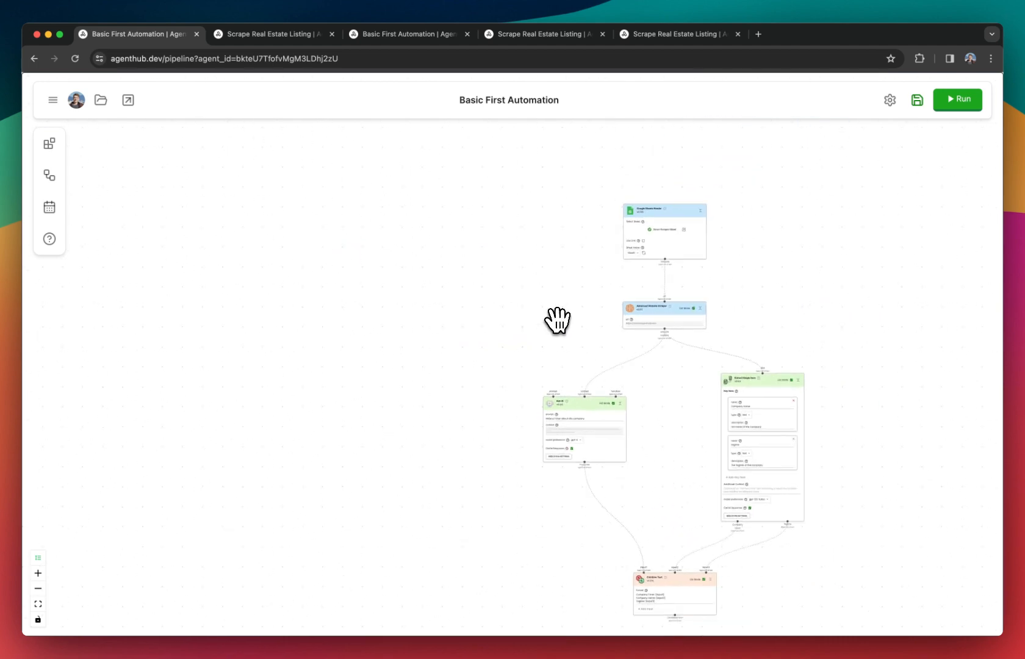
# Delete the Google Sheets Reader node that feeds the Advanced Website Scraper.
pyautogui.moveTo(500, 273); pyautogui.dragTo(473, 287)
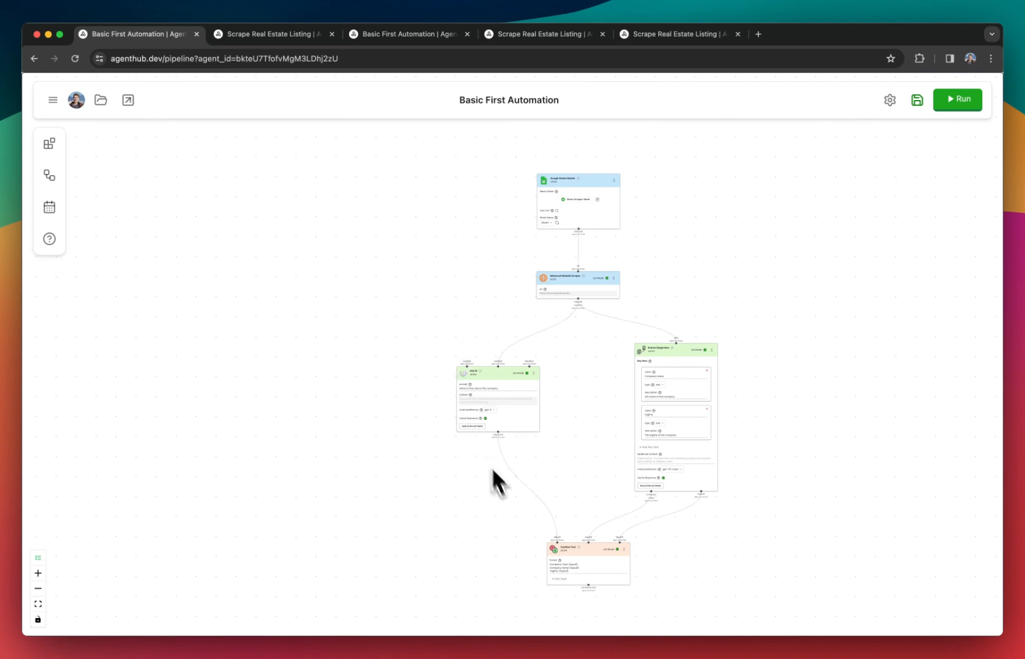
pyautogui.moveTo(532, 314); pyautogui.dragTo(452, 273)
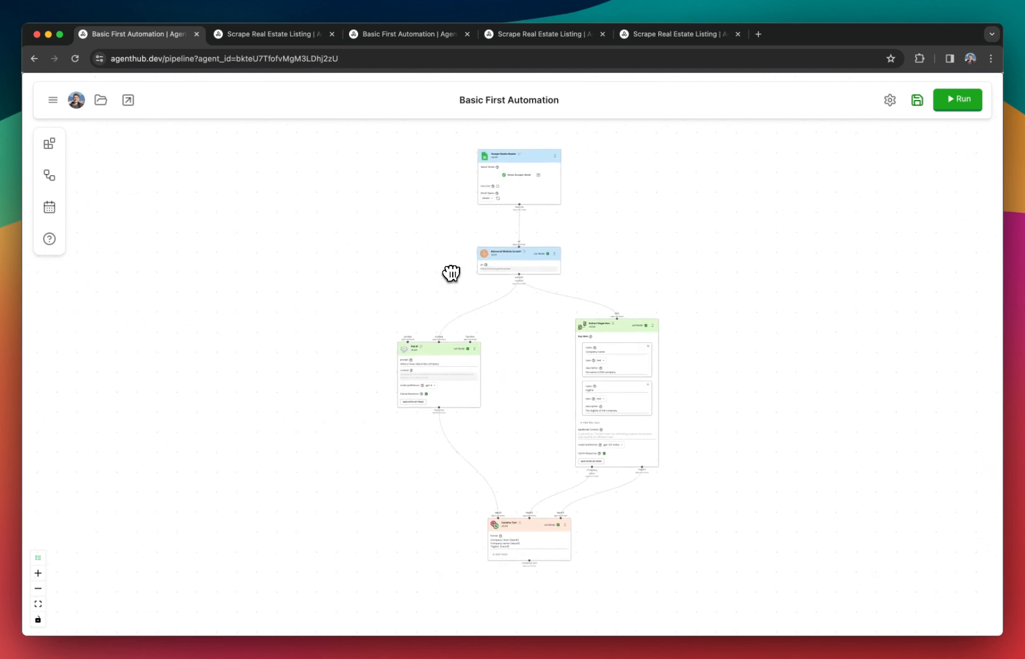
pyautogui.scroll(5, 465, 231)
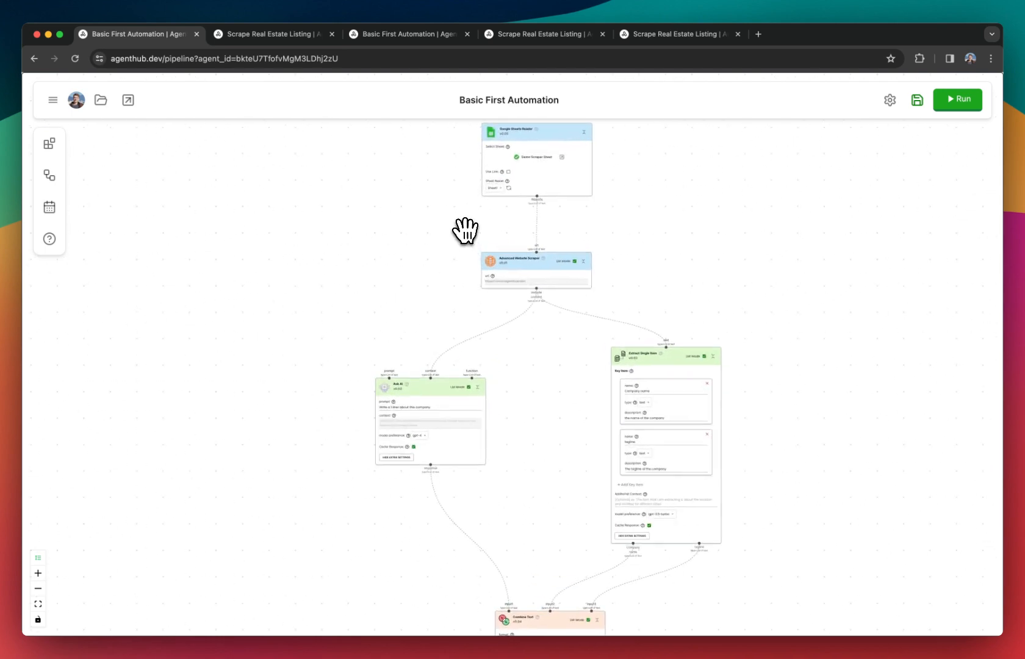
pyautogui.moveTo(465, 229); pyautogui.dragTo(455, 264)
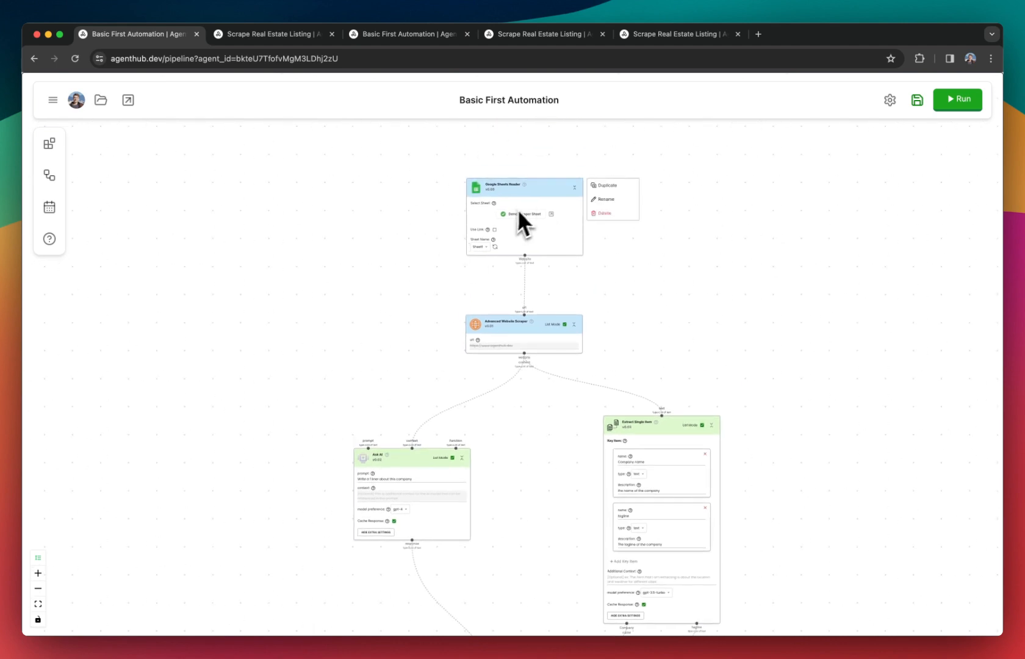
pyautogui.click(602, 215)
pyautogui.scroll(-2, 583, 279)
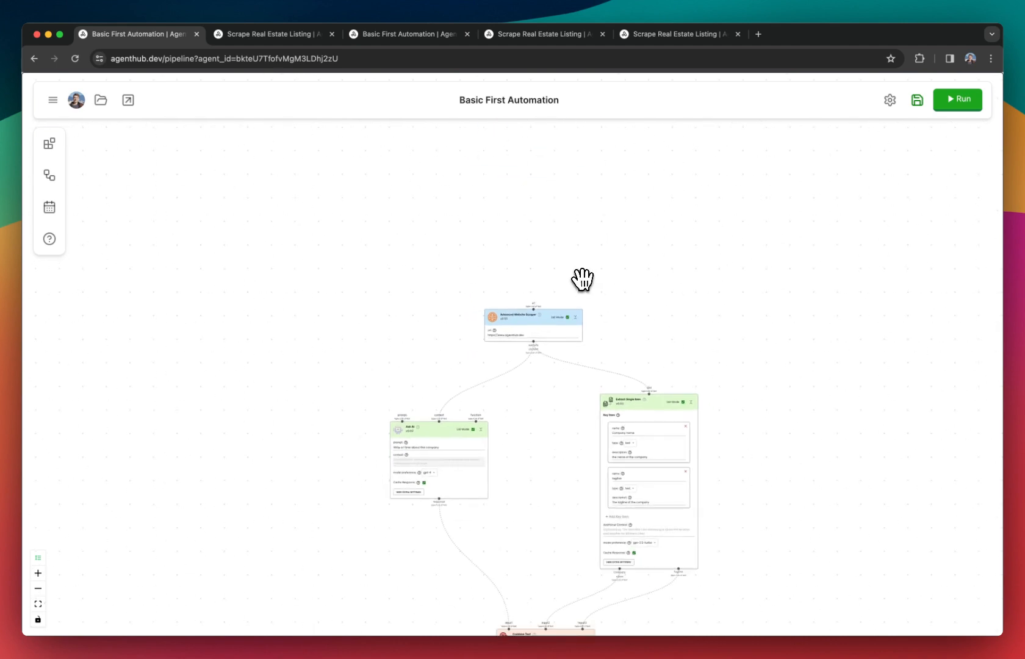
pyautogui.moveTo(583, 279); pyautogui.dragTo(565, 177)
pyautogui.moveTo(518, 218); pyautogui.dragTo(511, 206)
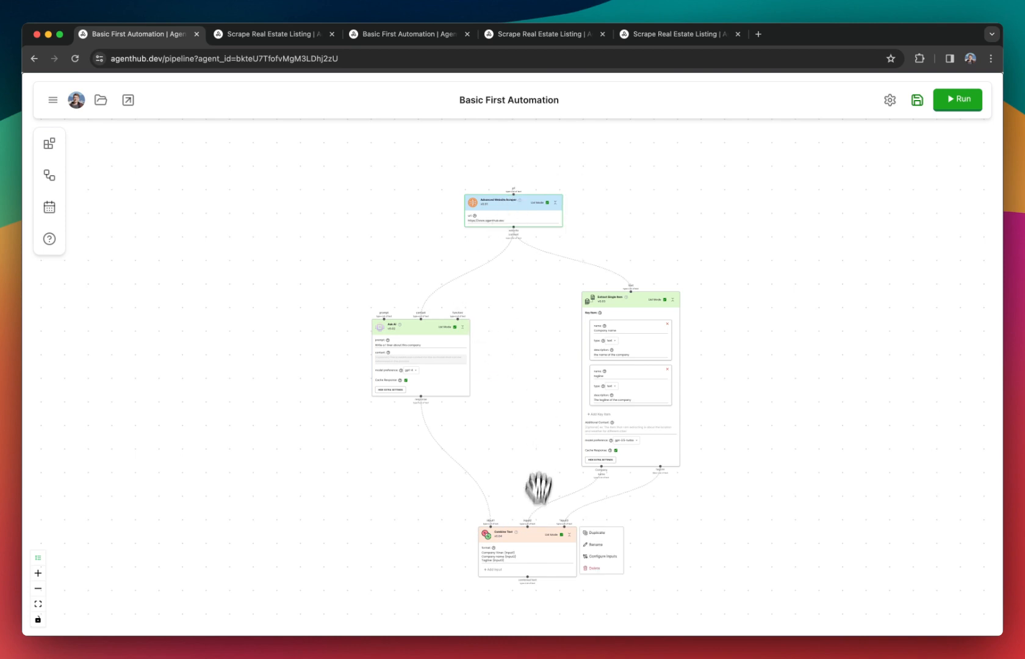
# Turn off List Mode on the Advanced Website Scraper, Ask AI, Extract Single Item and Combine Text nodes.
pyautogui.moveTo(530, 535); pyautogui.dragTo(532, 533)
pyautogui.scroll(2, 506, 341)
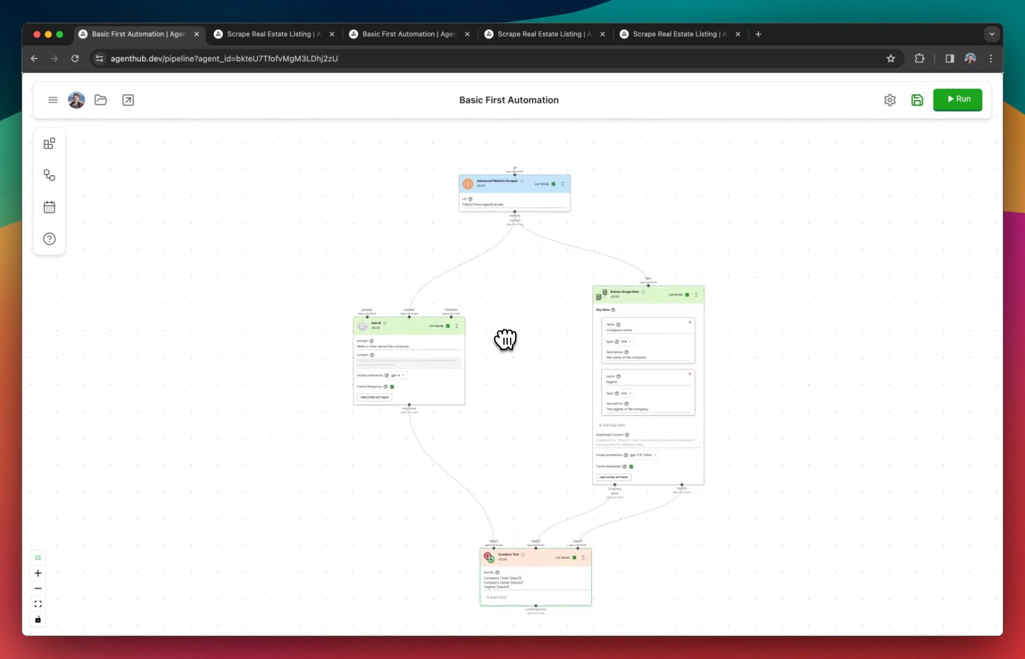
pyautogui.rightClick(539, 206)
pyautogui.click(554, 182)
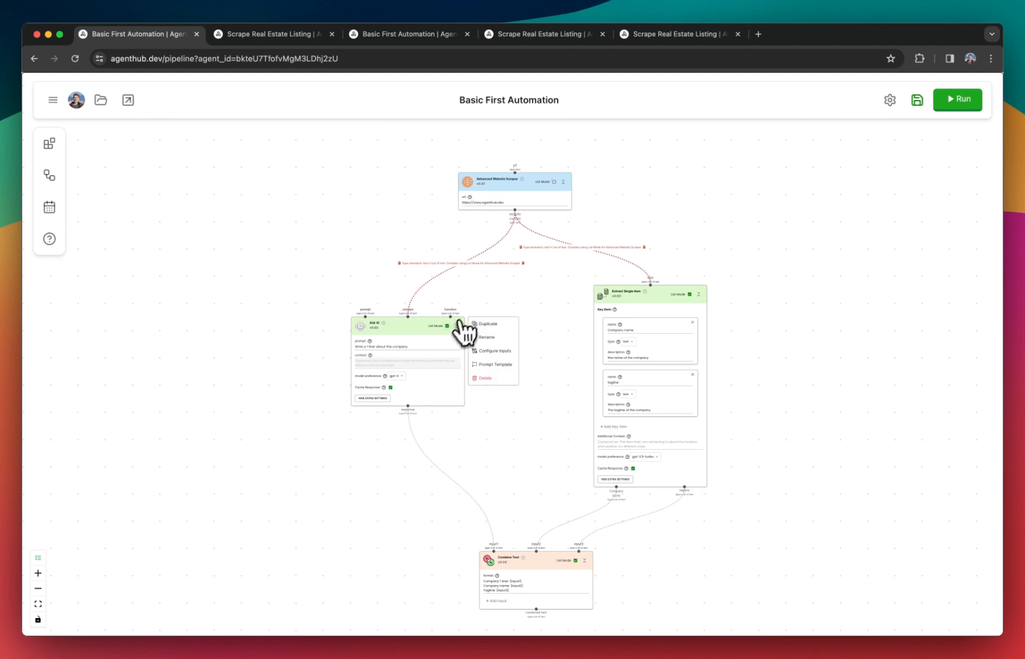
pyautogui.rightClick(677, 340)
pyautogui.click(691, 295)
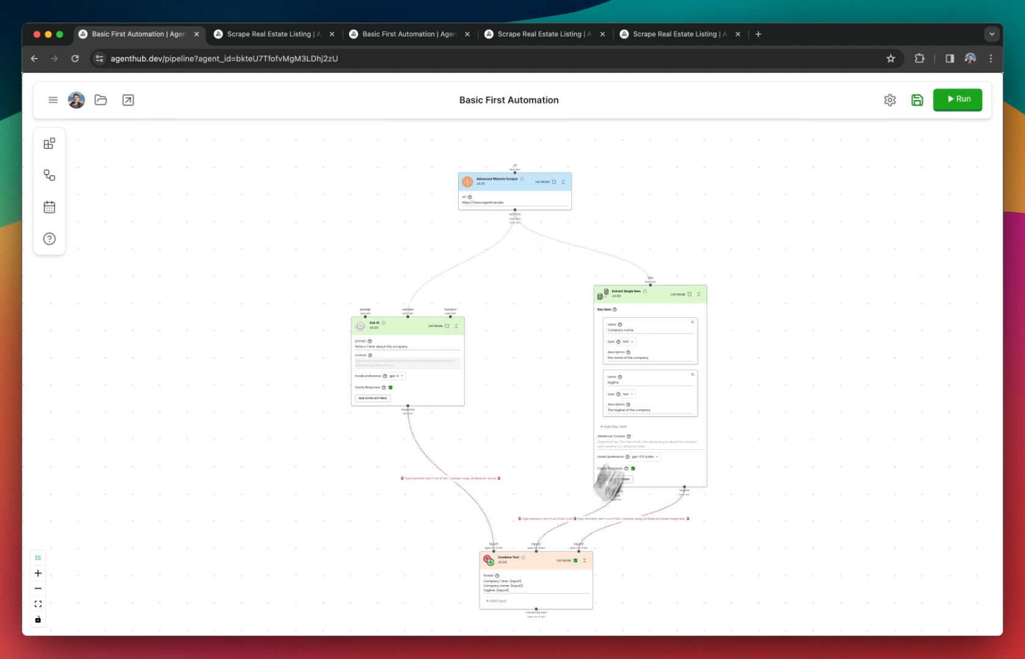
pyautogui.rightClick(574, 561)
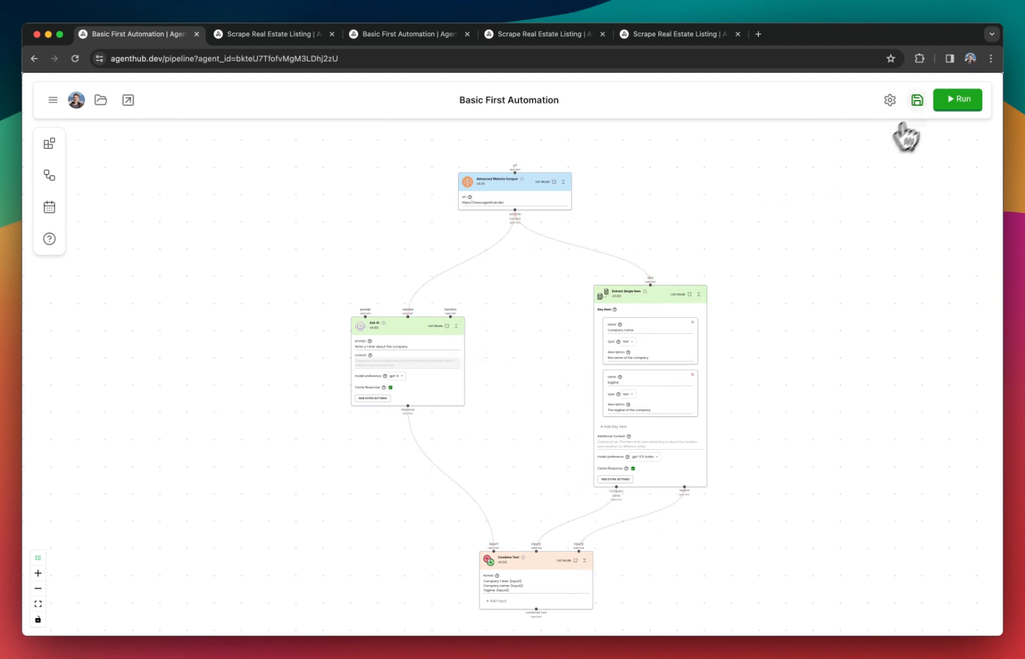
# Save the automation under the name "website processor".
pyautogui.click(920, 107)
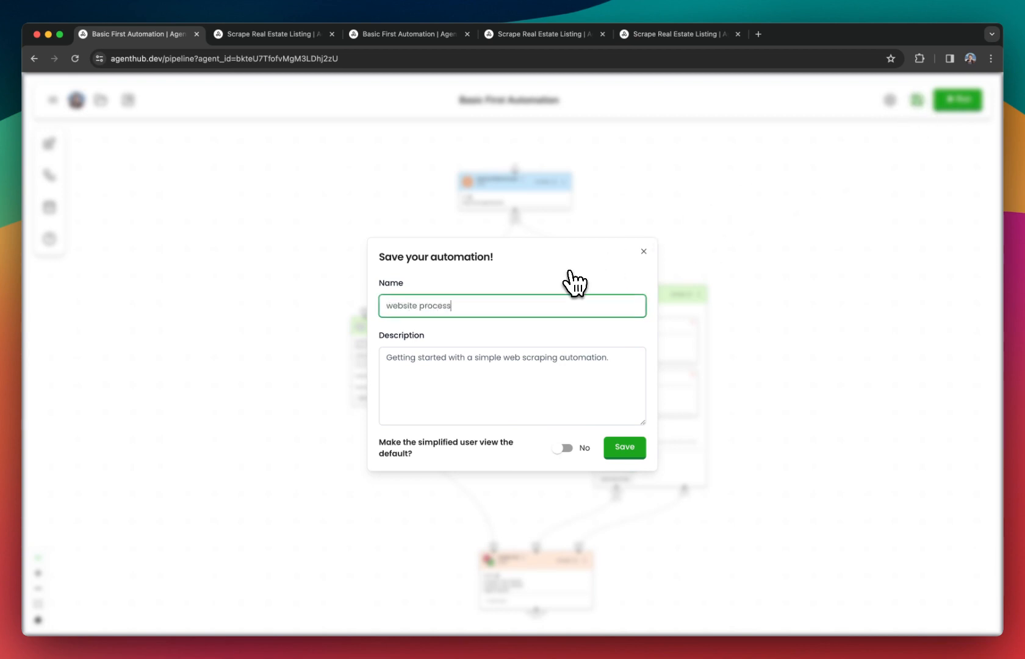
pyautogui.click(625, 448)
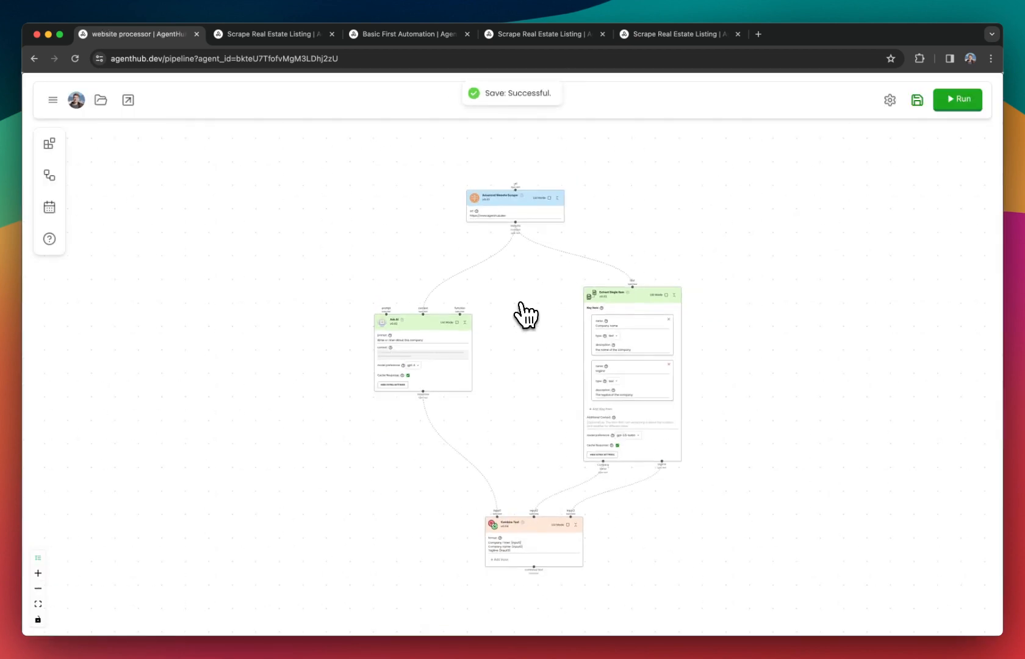
pyautogui.rightClick(506, 204)
pyautogui.moveTo(507, 204); pyautogui.dragTo(509, 203)
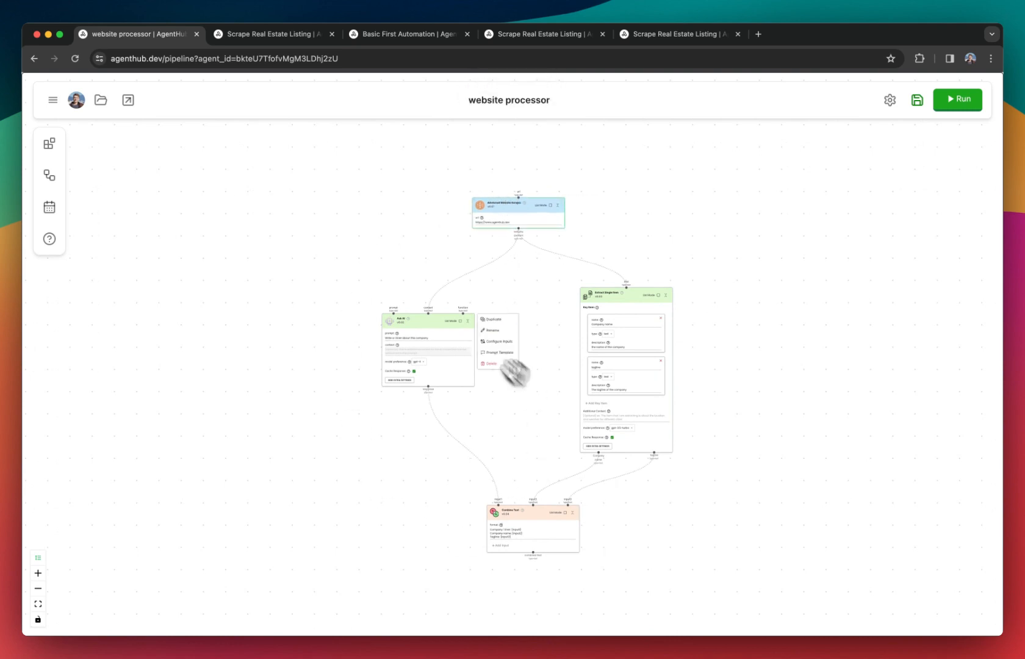
# Leave for the Hub, discarding the unsaved changes, and create a new blank automation.
pyautogui.click(52, 99)
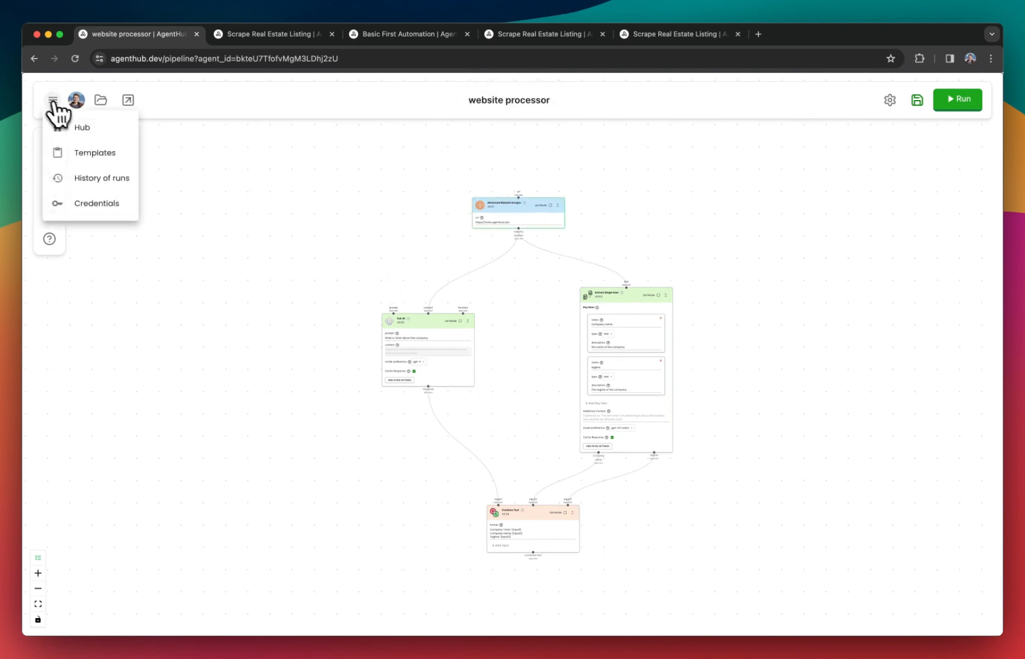
pyautogui.click(85, 127)
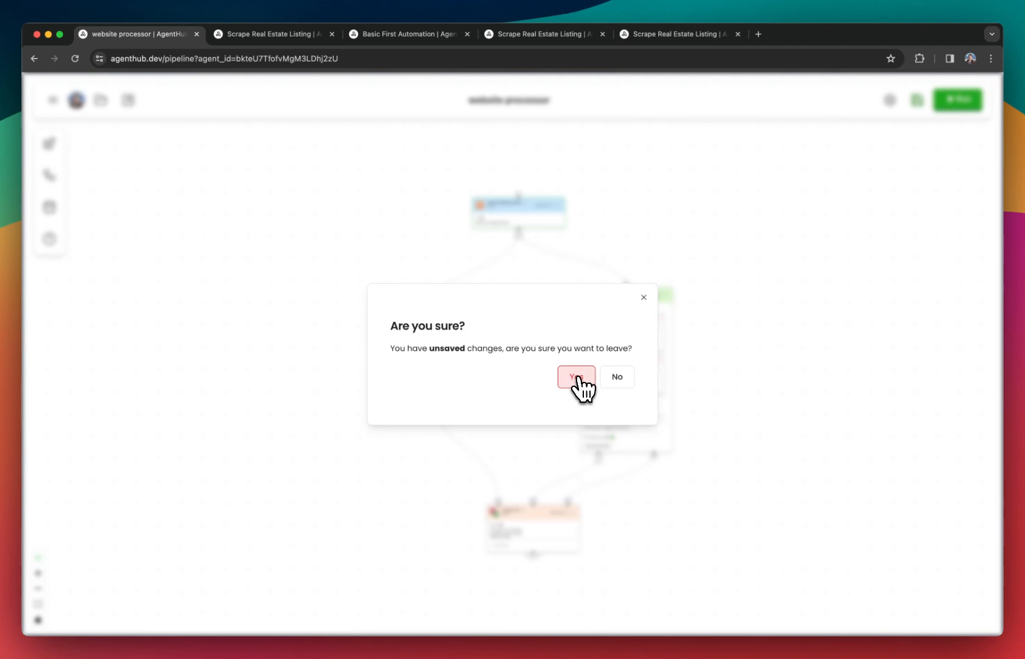
pyautogui.click(578, 378)
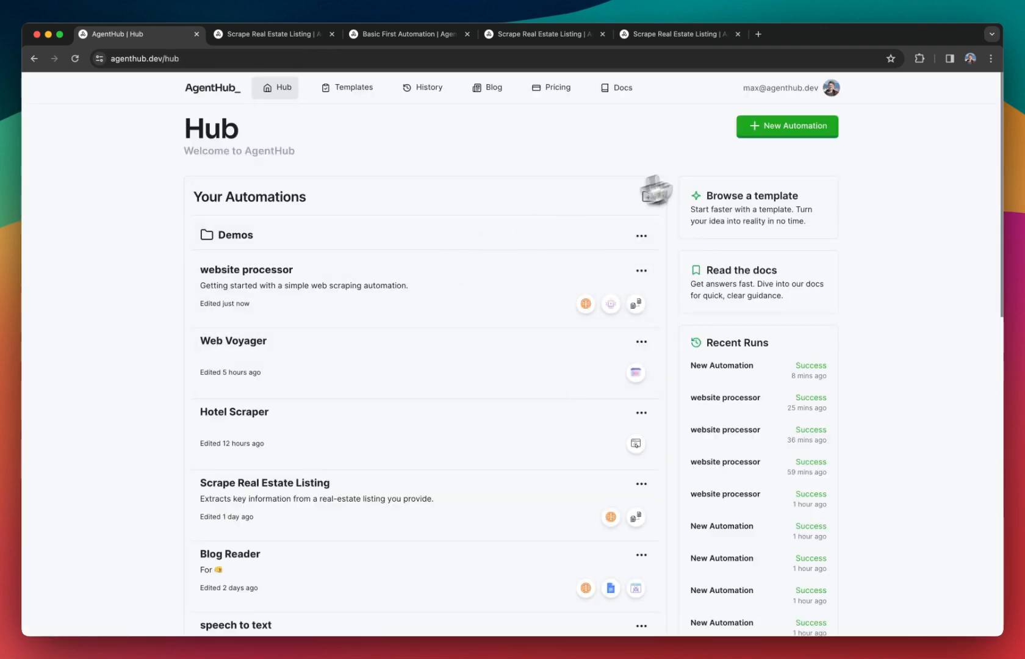
pyautogui.click(811, 130)
pyautogui.click(583, 382)
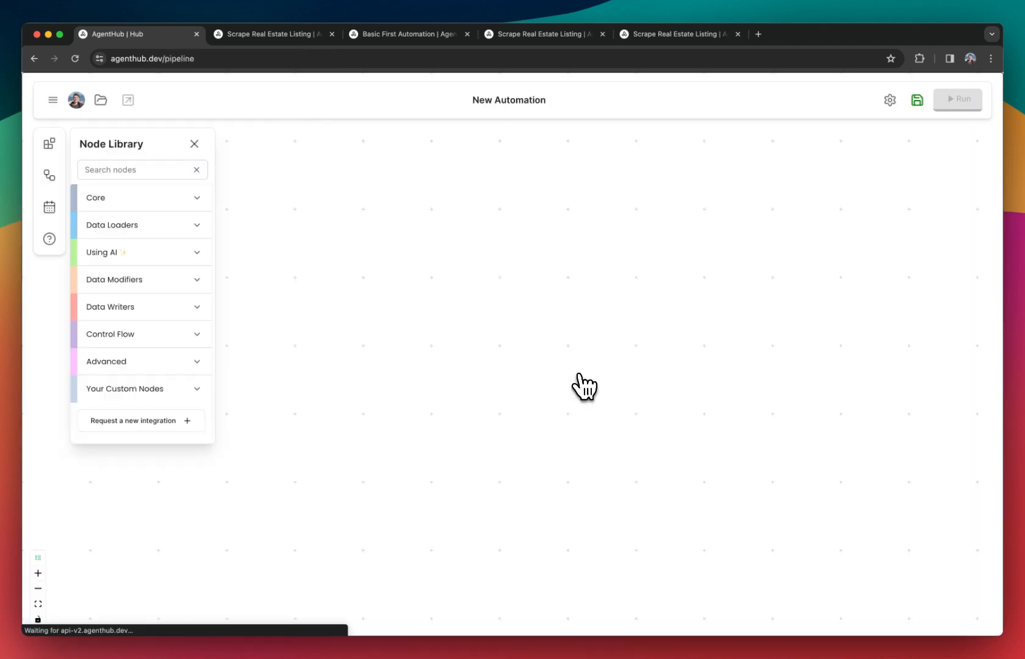
# Add the saved website processor automation as a node in the new automation and center it on the canvas.
pyautogui.click(49, 175)
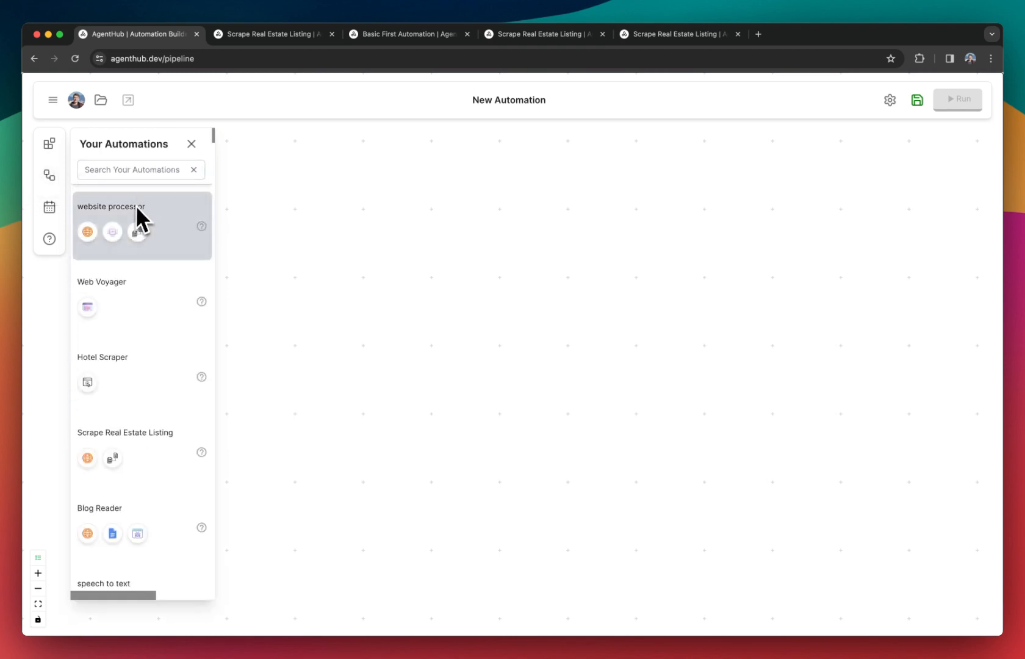
pyautogui.moveTo(114, 209); pyautogui.dragTo(519, 357)
pyautogui.moveTo(522, 317); pyautogui.dragTo(549, 323)
pyautogui.click(191, 143)
pyautogui.moveTo(519, 283)
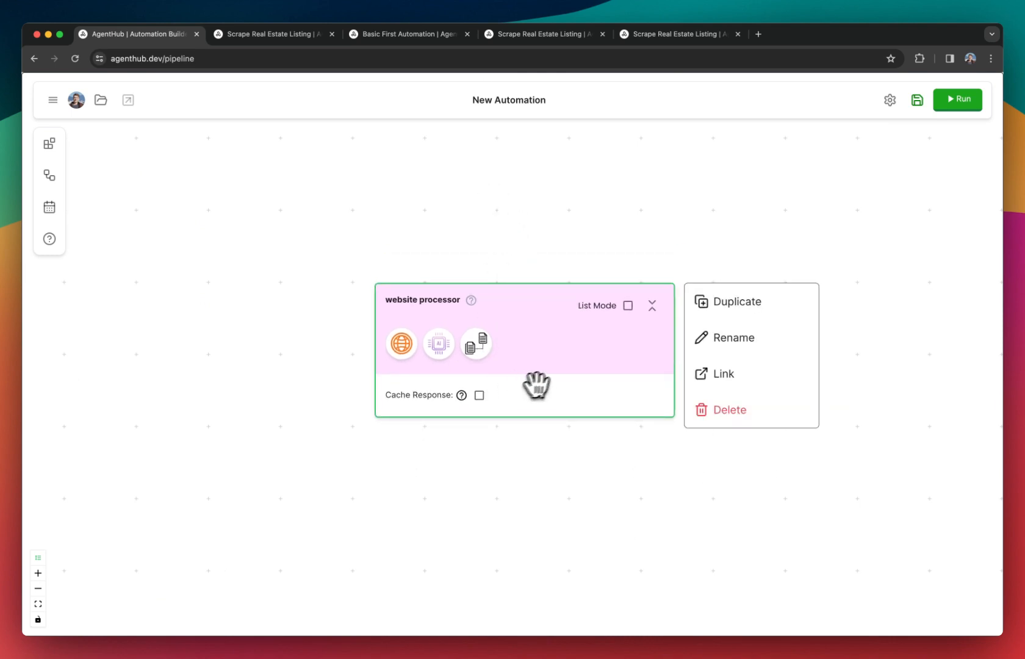
pyautogui.moveTo(542, 310); pyautogui.dragTo(520, 342)
pyautogui.scroll(-1, 556, 342)
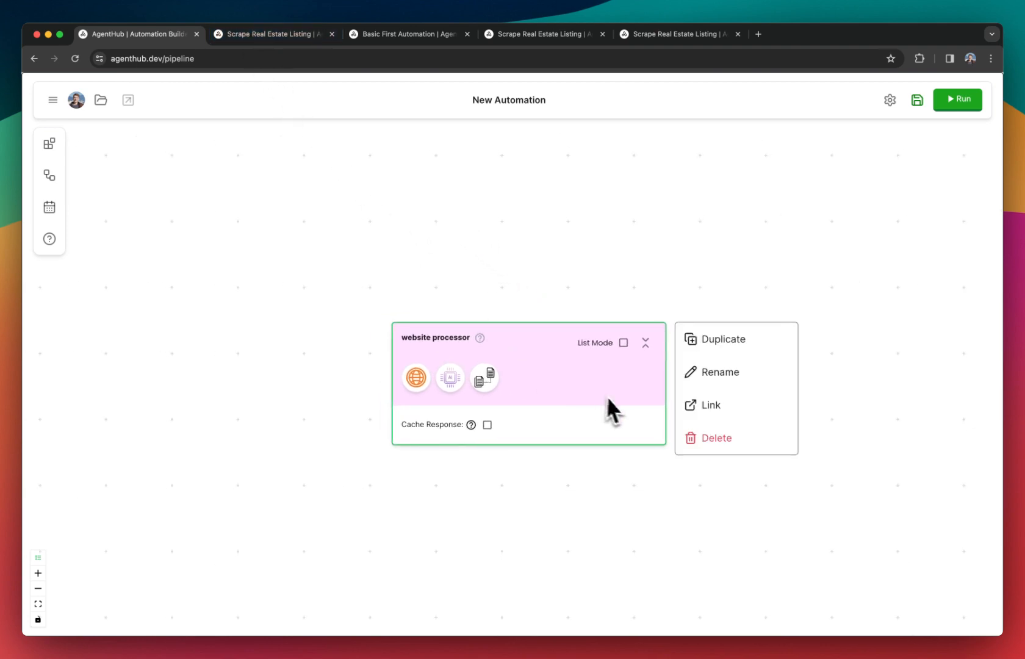
# Open the automation linked to the website processor node and add an Input node above its Advanced Website Scraper.
pyautogui.click(708, 406)
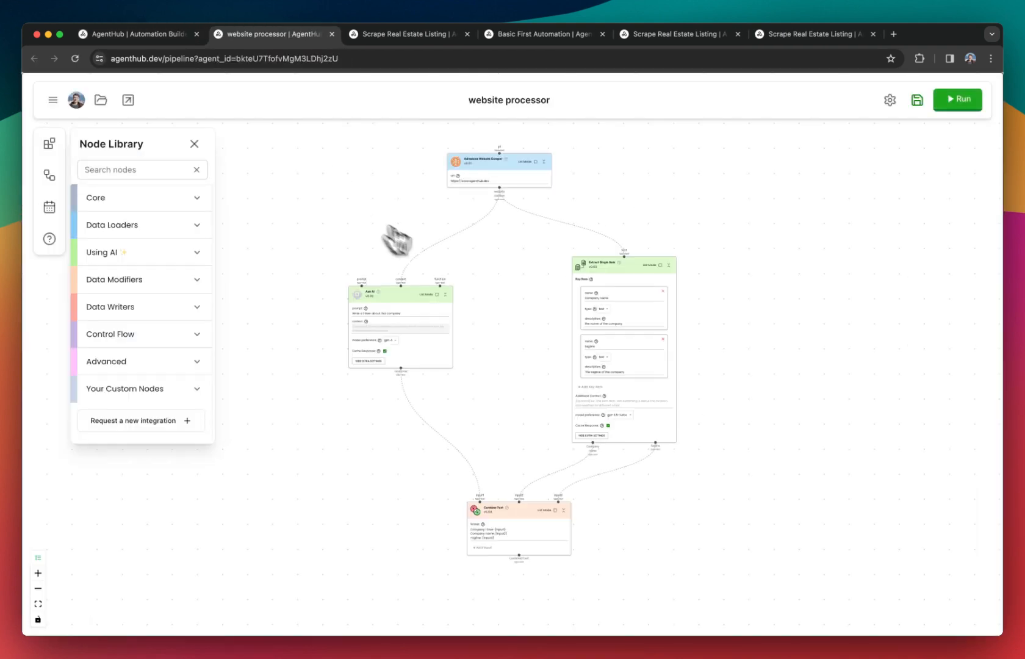
pyautogui.scroll(1, 490, 237)
pyautogui.moveTo(443, 194); pyautogui.dragTo(426, 331)
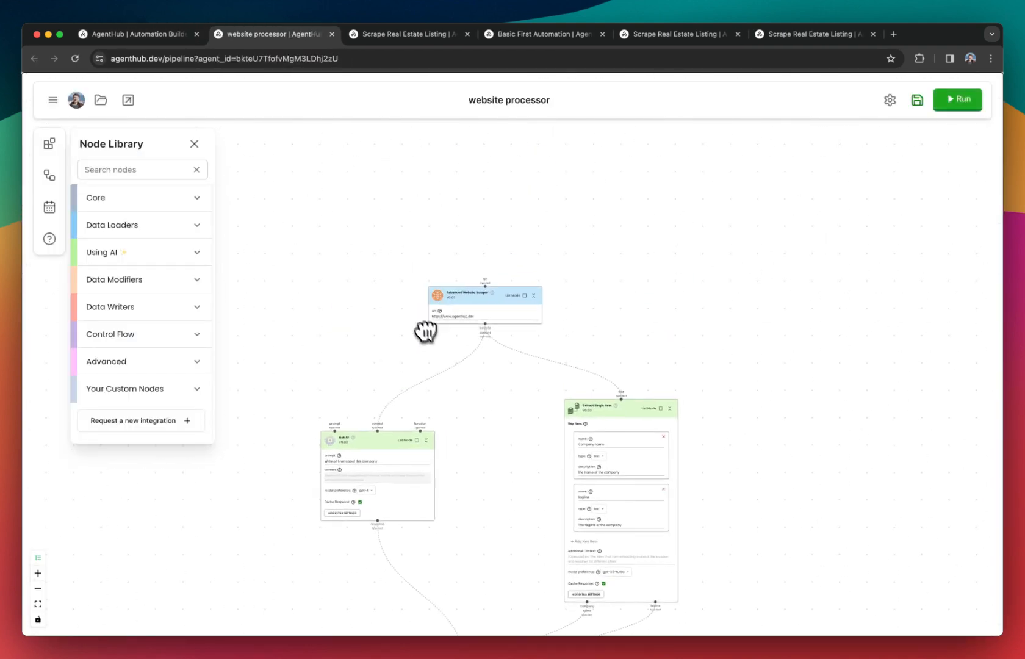
pyautogui.scroll(3, 400, 245)
pyautogui.click(141, 200)
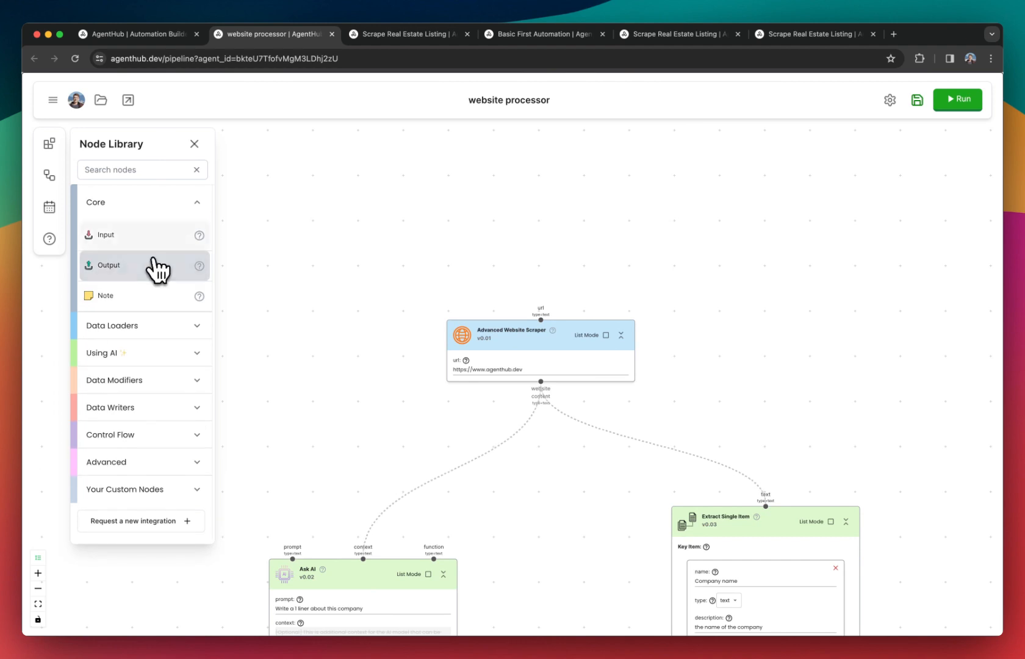
pyautogui.moveTo(140, 235); pyautogui.dragTo(463, 138)
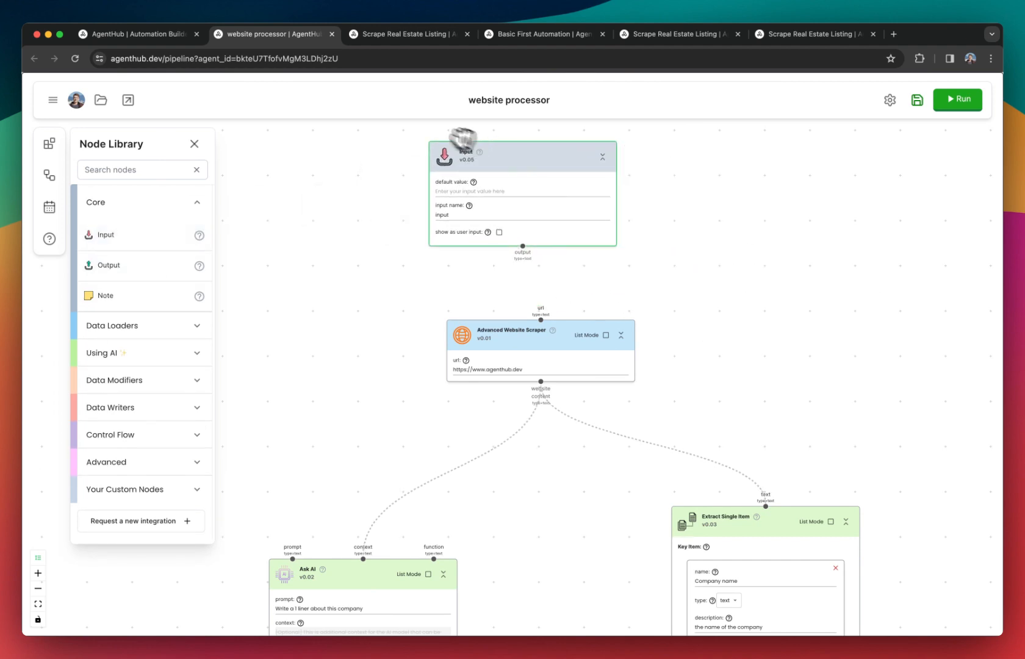
# Connect the Input node's output to the Advanced Website Scraper's url input and align the Input node above it.
pyautogui.click(158, 35)
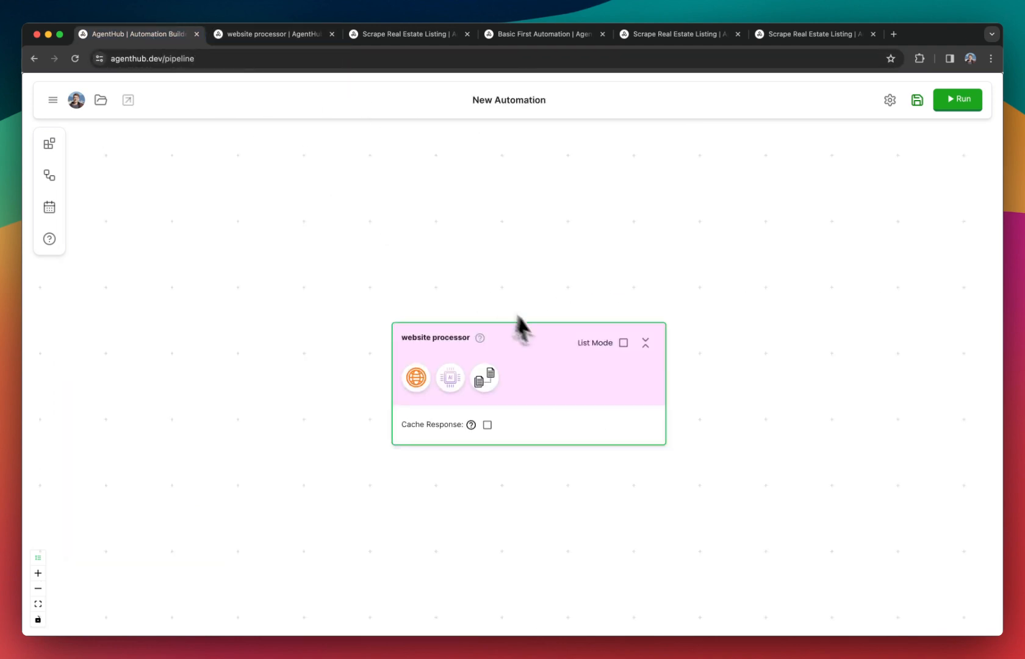
pyautogui.rightClick(444, 324)
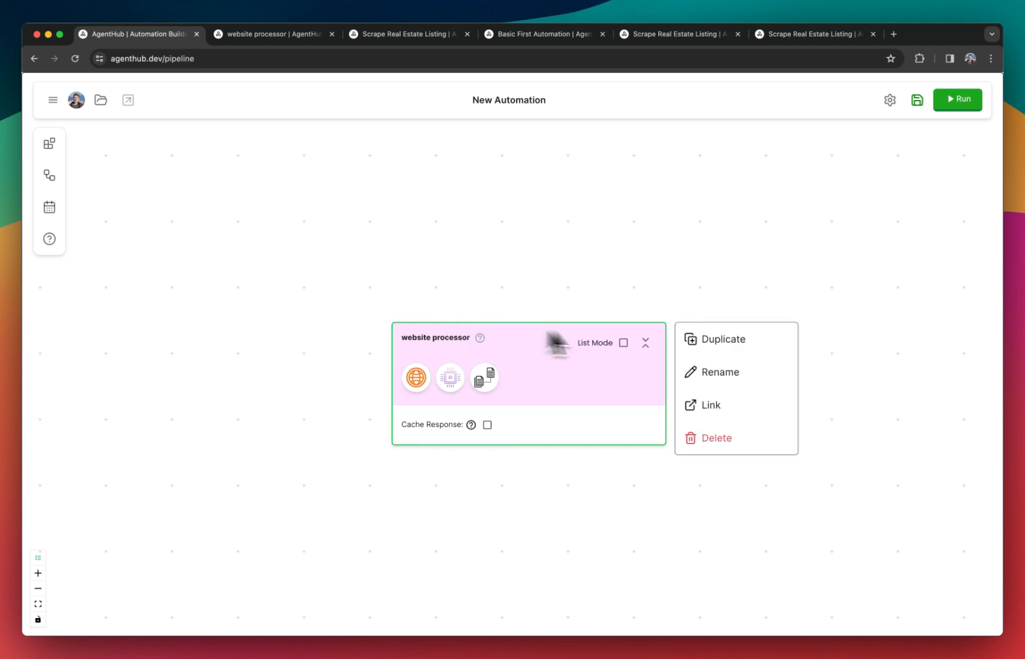
pyautogui.click(286, 35)
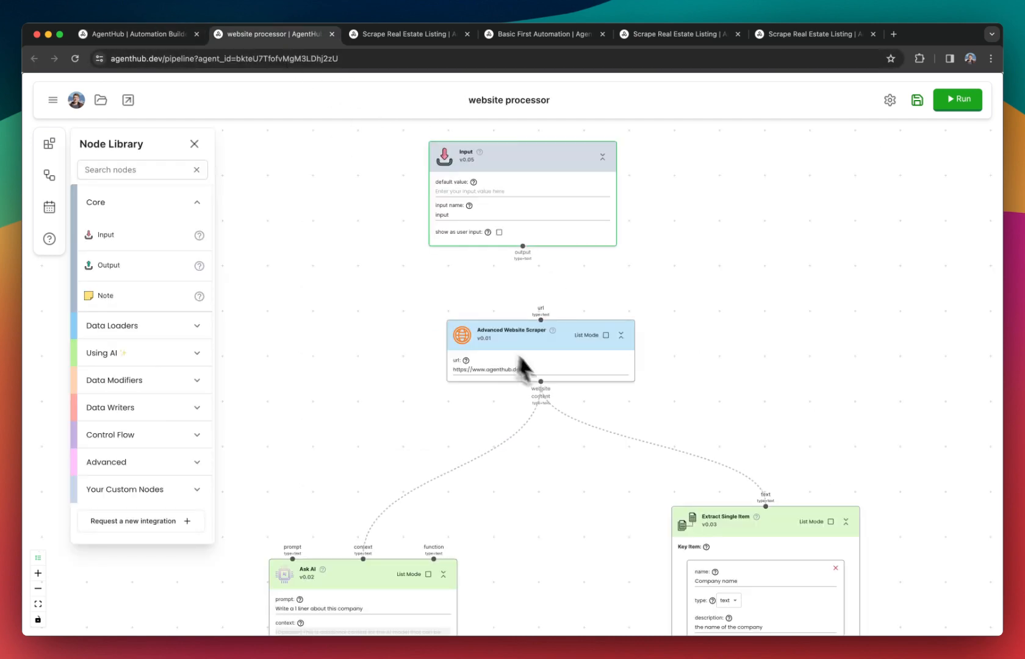
pyautogui.moveTo(522, 246); pyautogui.dragTo(532, 329)
pyautogui.moveTo(493, 288); pyautogui.dragTo(492, 328)
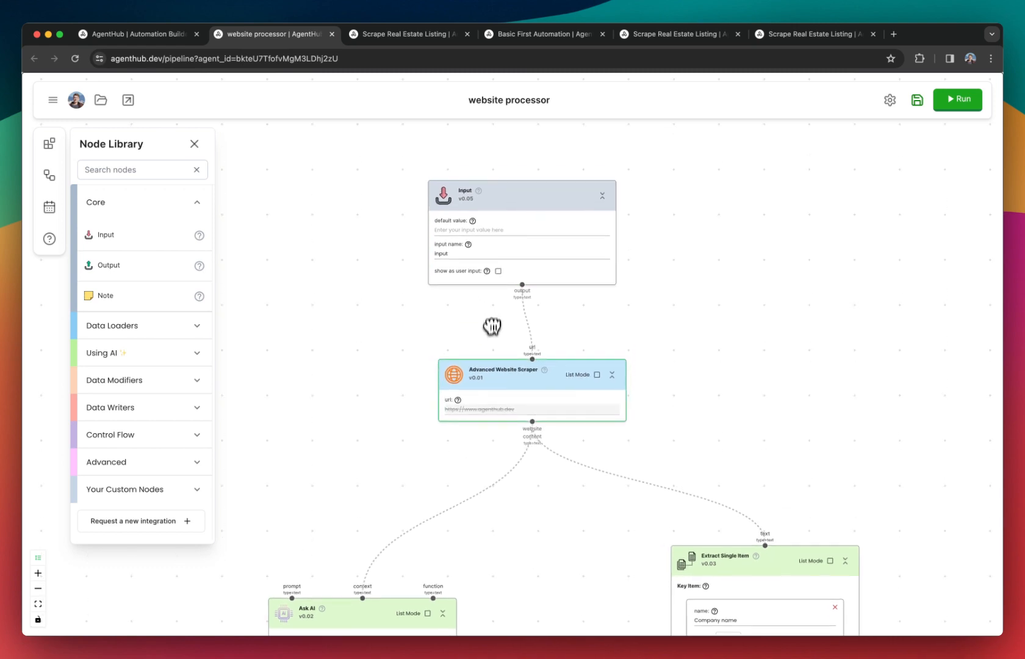
pyautogui.moveTo(519, 182)
pyautogui.mouseDown()
pyautogui.moveTo(512, 188)
pyautogui.moveTo(526, 190)
pyautogui.moveTo(526, 177)
pyautogui.mouseUp()
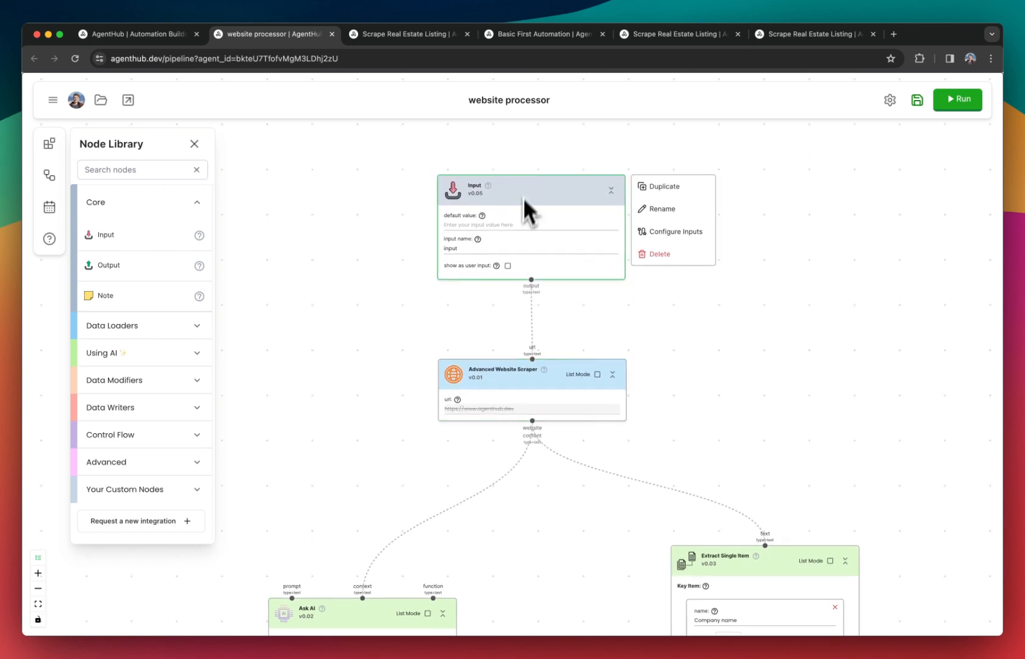
# Set the Input node's input name to "url".
pyautogui.scroll(3, 492, 307)
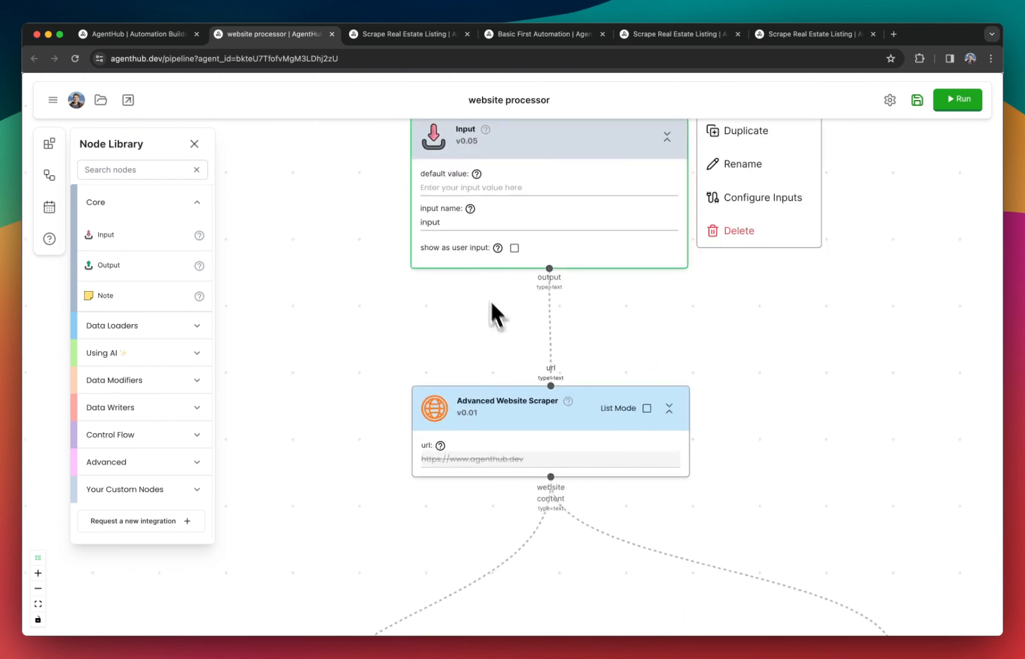
pyautogui.click(458, 247)
pyautogui.write('url')
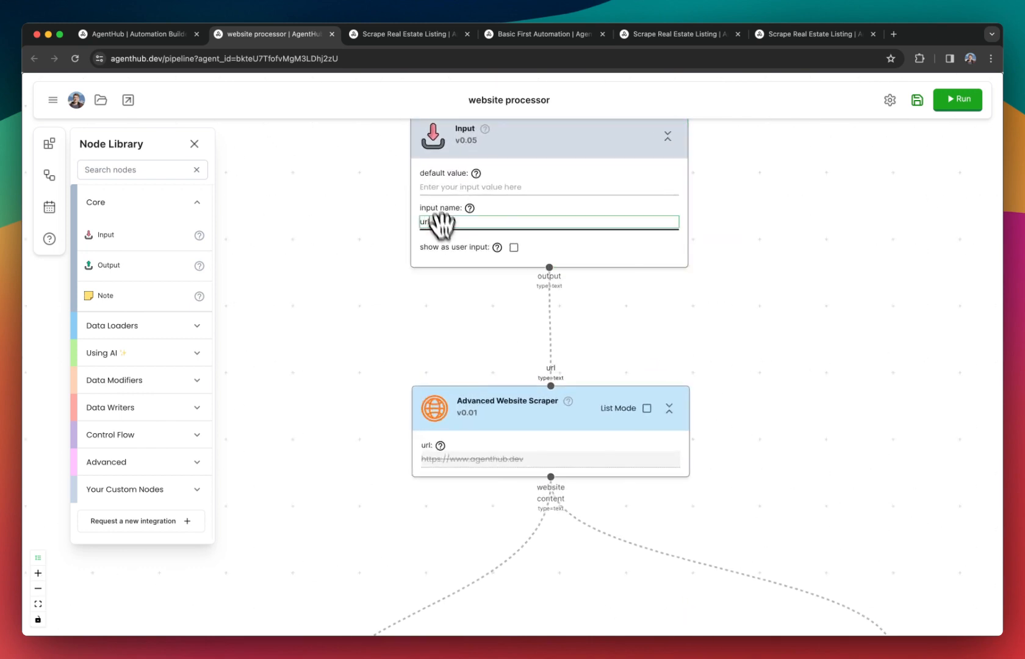
# Add an Output node below the Combine Text node and connect the combined text to it.
pyautogui.scroll(-5, 469, 321)
pyautogui.moveTo(426, 373); pyautogui.dragTo(444, 98)
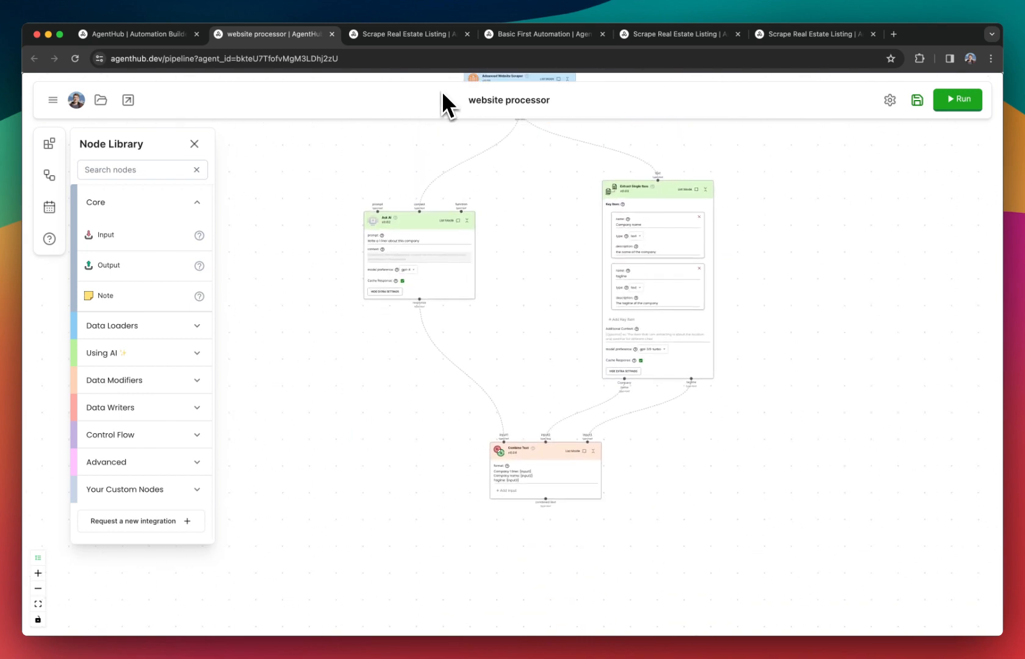
pyautogui.moveTo(565, 360); pyautogui.dragTo(545, 275)
pyautogui.moveTo(134, 273); pyautogui.dragTo(508, 474)
pyautogui.scroll(5, 518, 460)
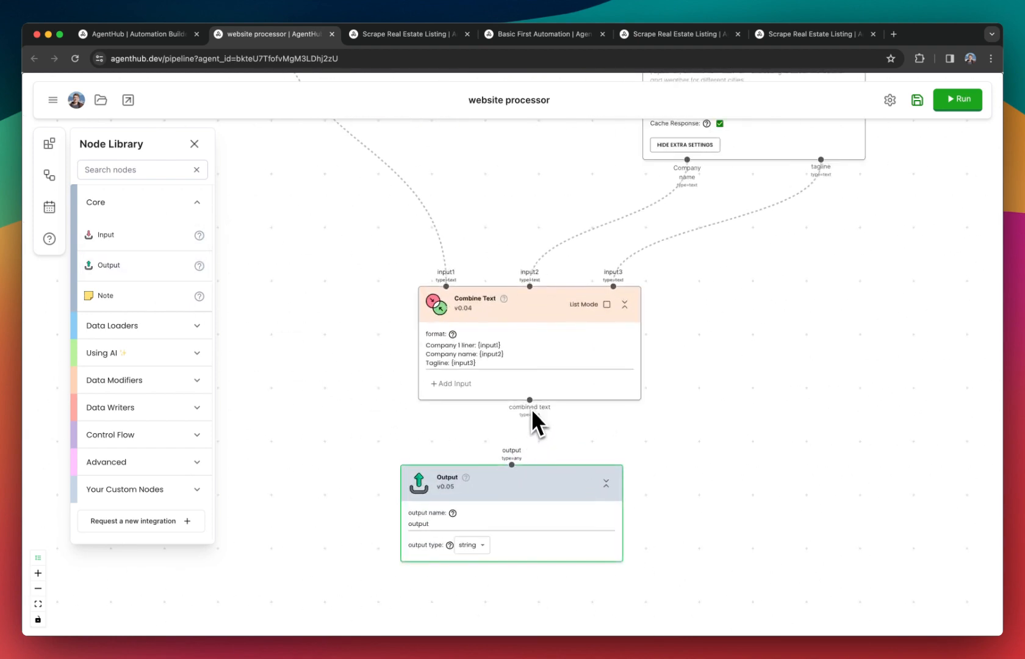
pyautogui.moveTo(530, 400); pyautogui.dragTo(512, 465)
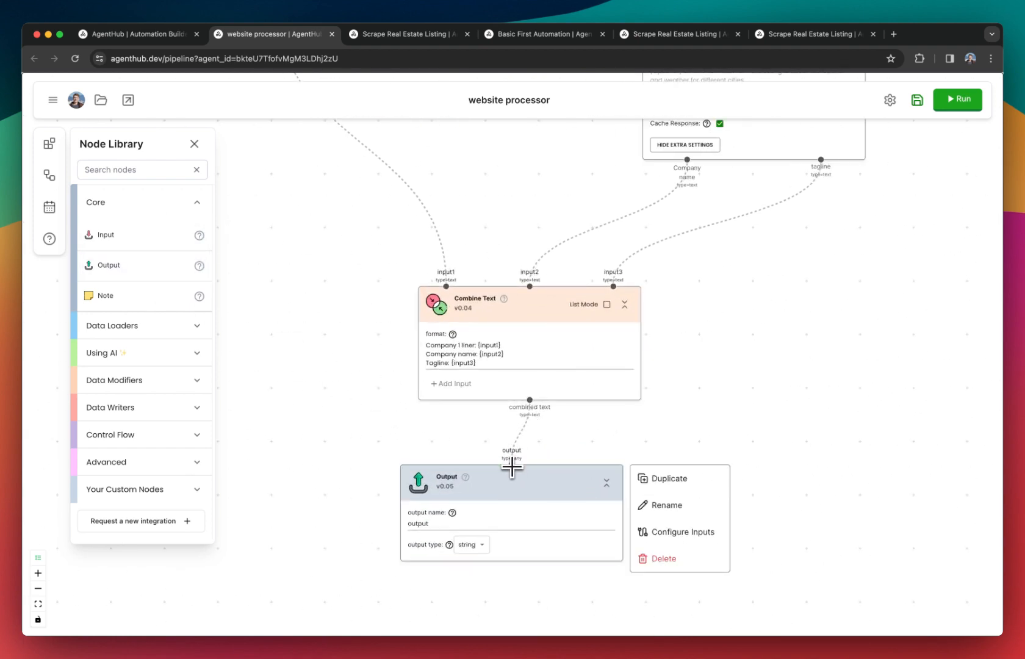
# Set the Output node's output name to "data" and save the website processor automation.
pyautogui.doubleClick(455, 524)
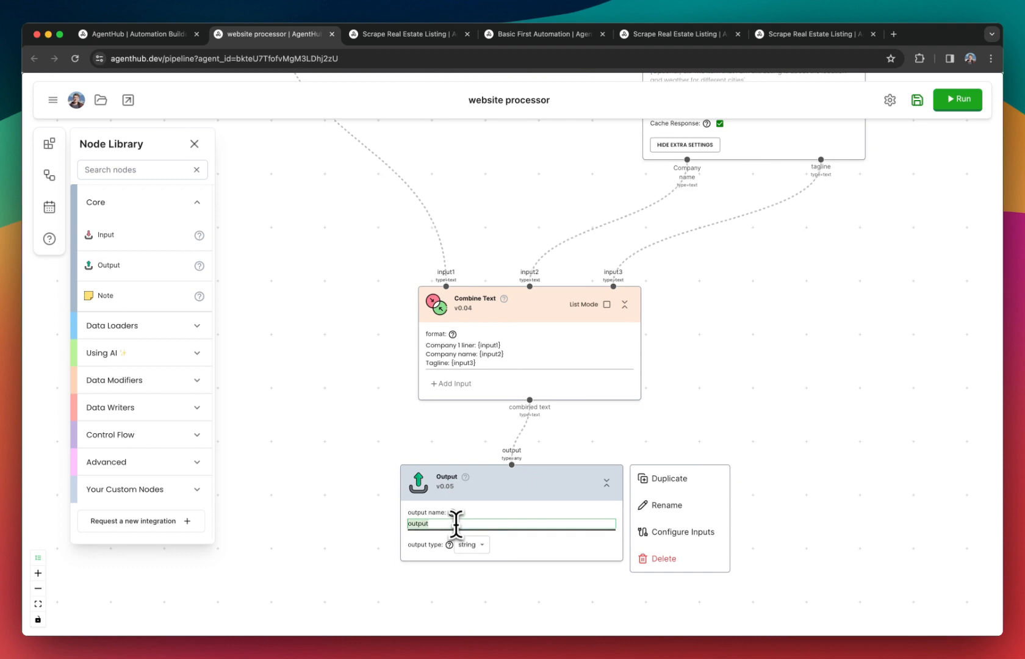
pyautogui.click(917, 100)
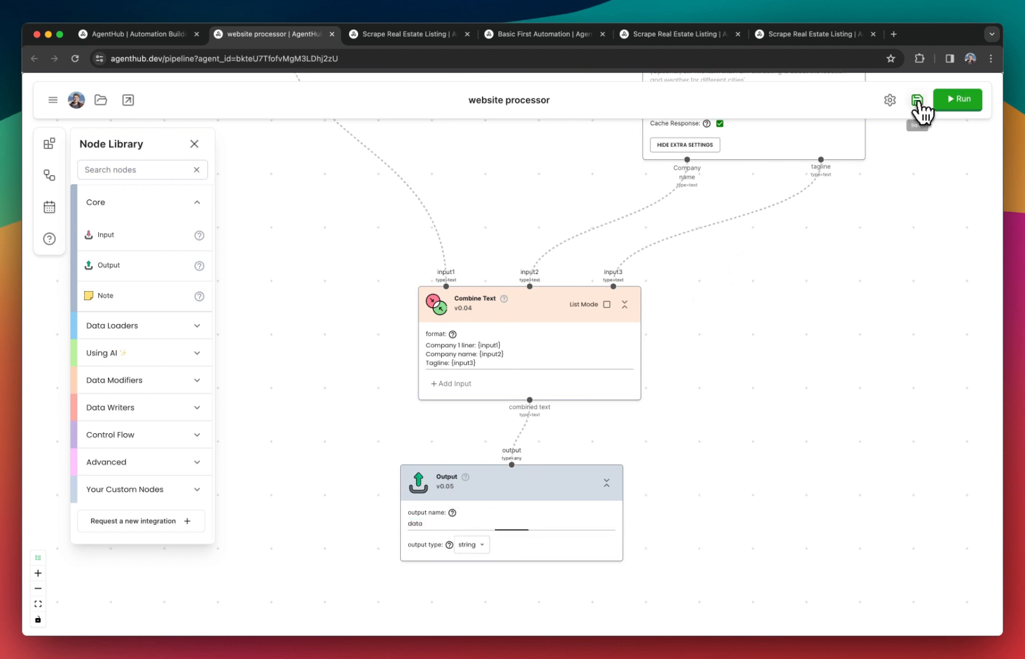
pyautogui.click(634, 448)
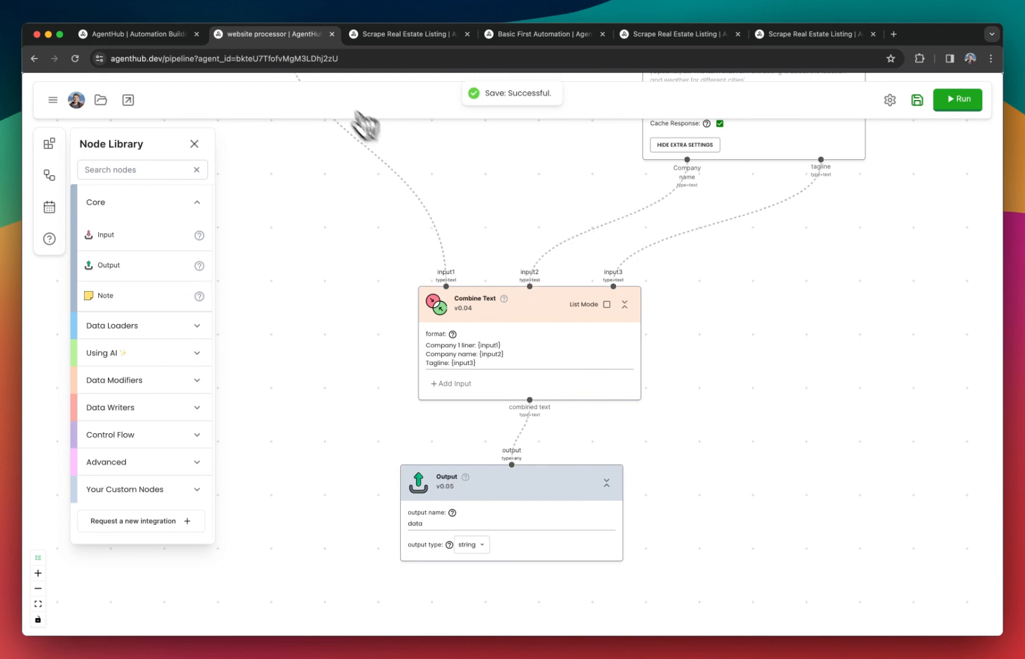
# Return to the new automation, delete its outdated website processor node and reload the page.
pyautogui.click(137, 34)
pyautogui.click(645, 343)
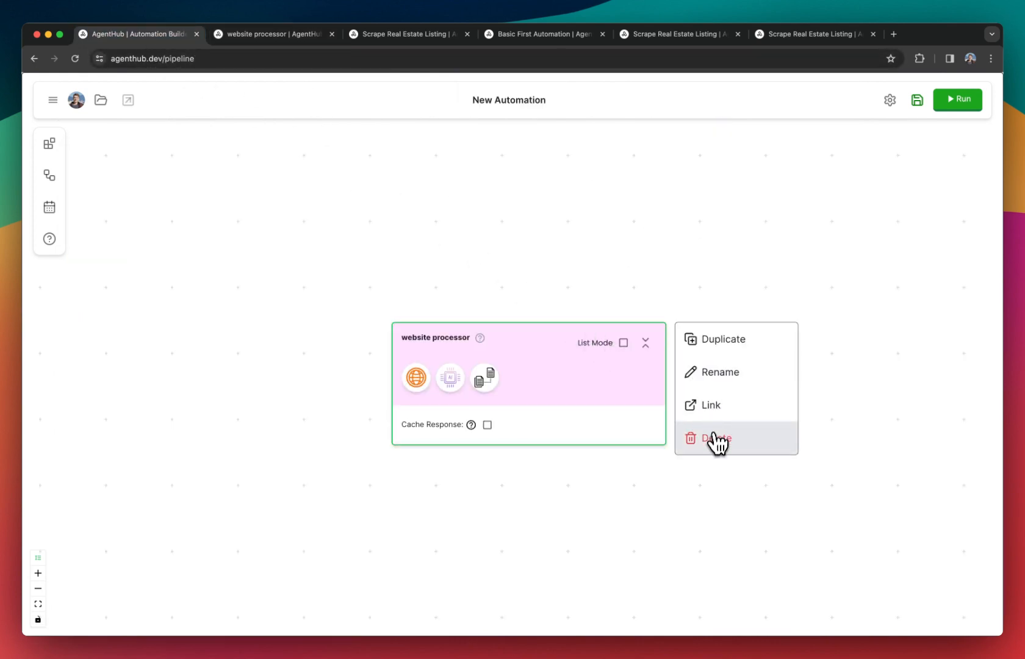
pyautogui.click(716, 441)
pyautogui.click(75, 58)
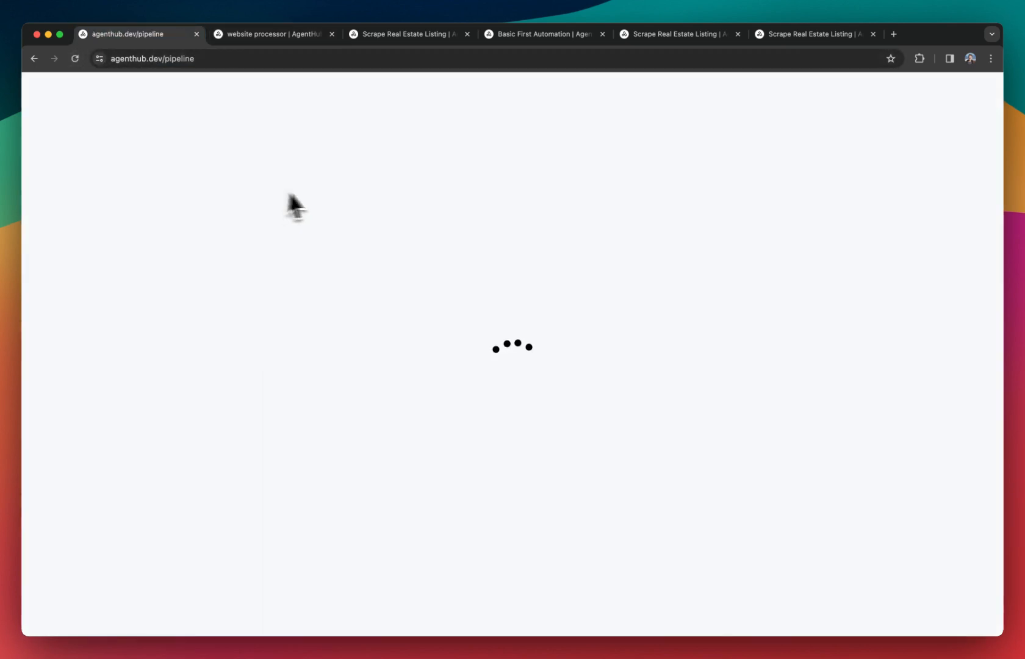
# Add the updated website processor automation as a node on the blank canvas and close the automation list.
pyautogui.click(59, 178)
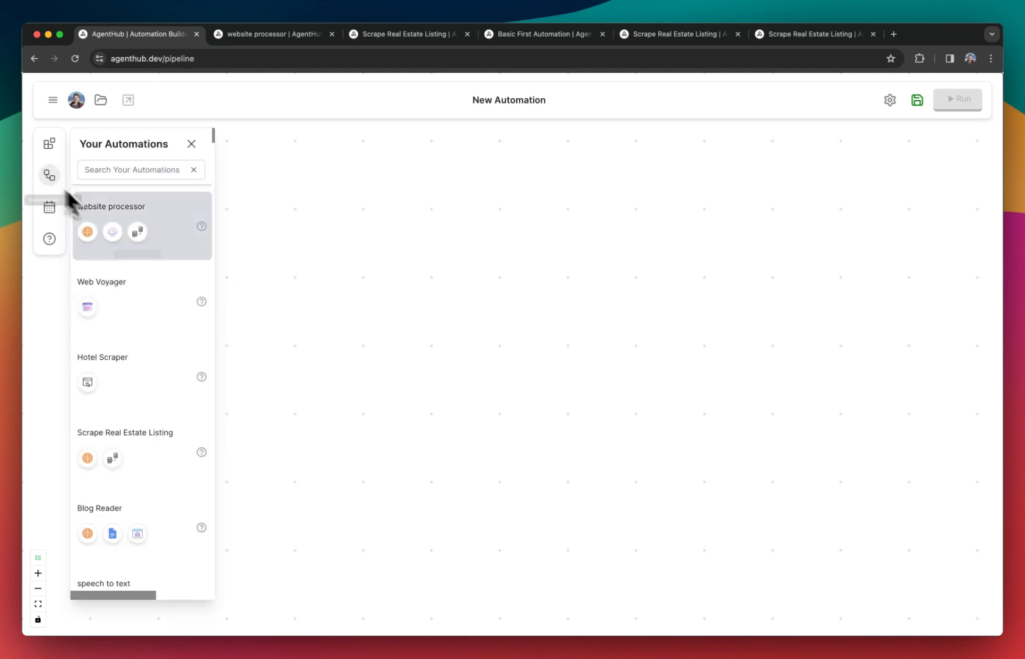
pyautogui.moveTo(139, 233); pyautogui.dragTo(542, 339)
pyautogui.scroll(-5, 566, 375)
pyautogui.click(191, 143)
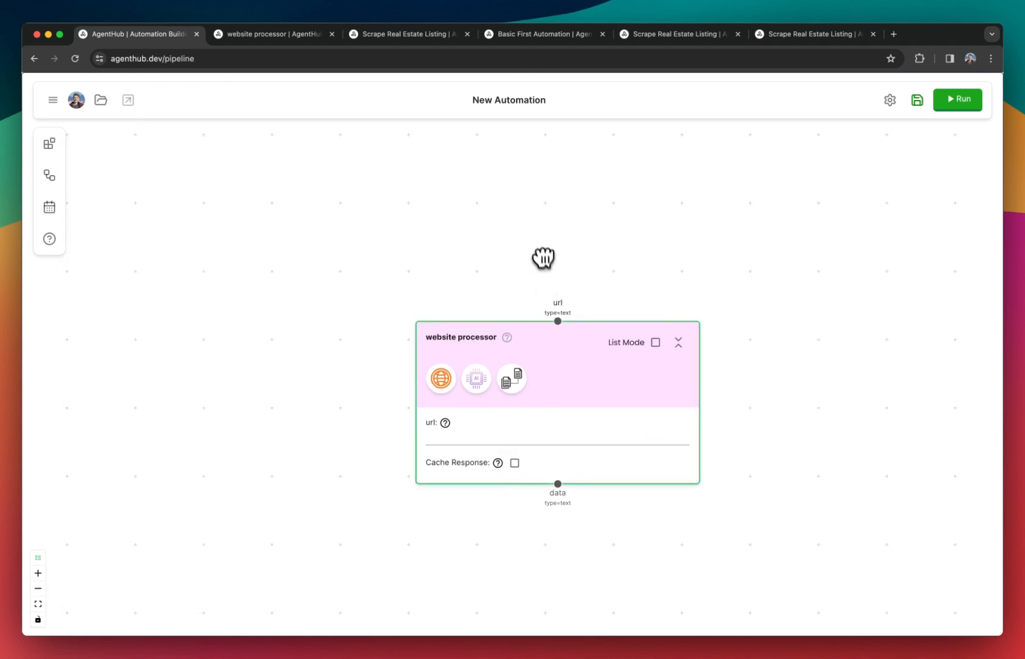
# Examine the Input node's name in the website processor automation, then return to the new automation.
pyautogui.click(276, 38)
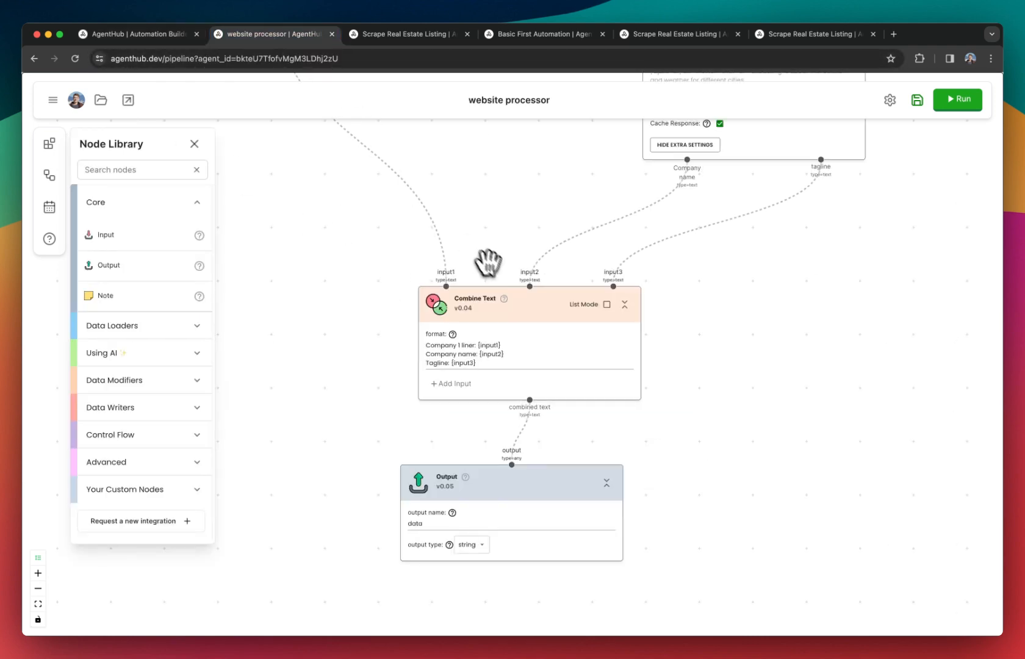
pyautogui.scroll(-5, 498, 254)
pyautogui.moveTo(498, 253); pyautogui.dragTo(528, 526)
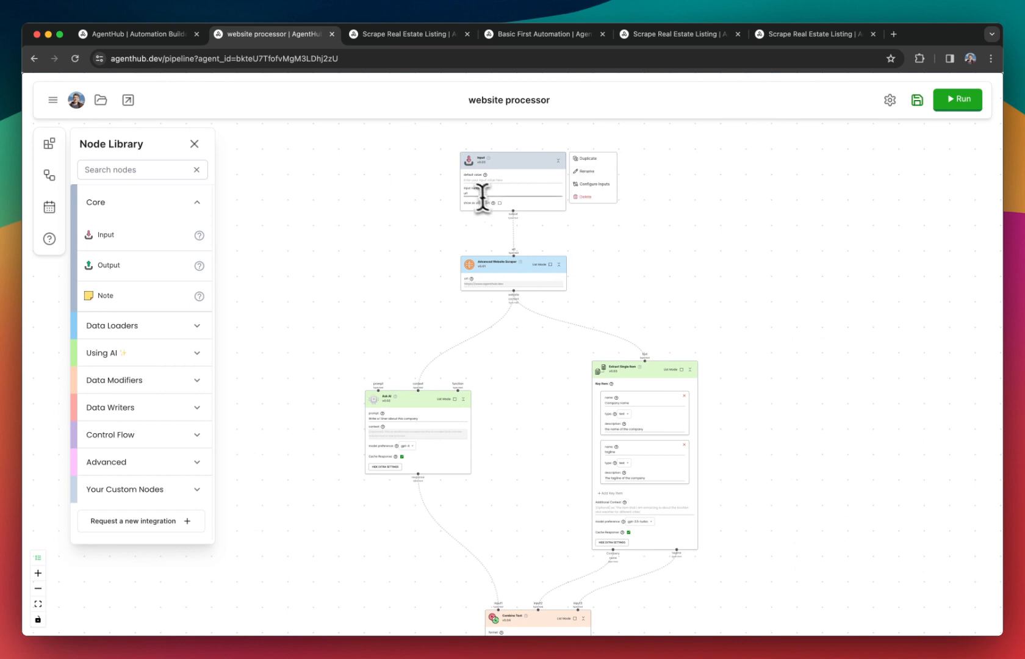
pyautogui.scroll(5, 474, 196)
pyautogui.click(144, 34)
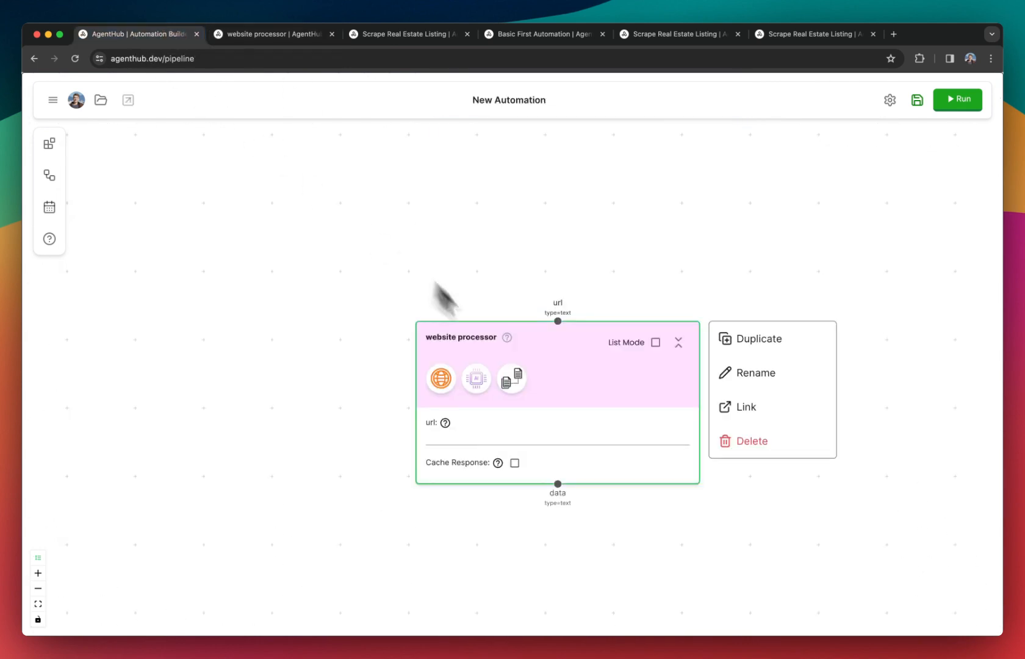
# Add a Google Sheets Reader node above the website processor node and select the Demo Scraper Sheet as its file.
pyautogui.scroll(-1, 517, 515)
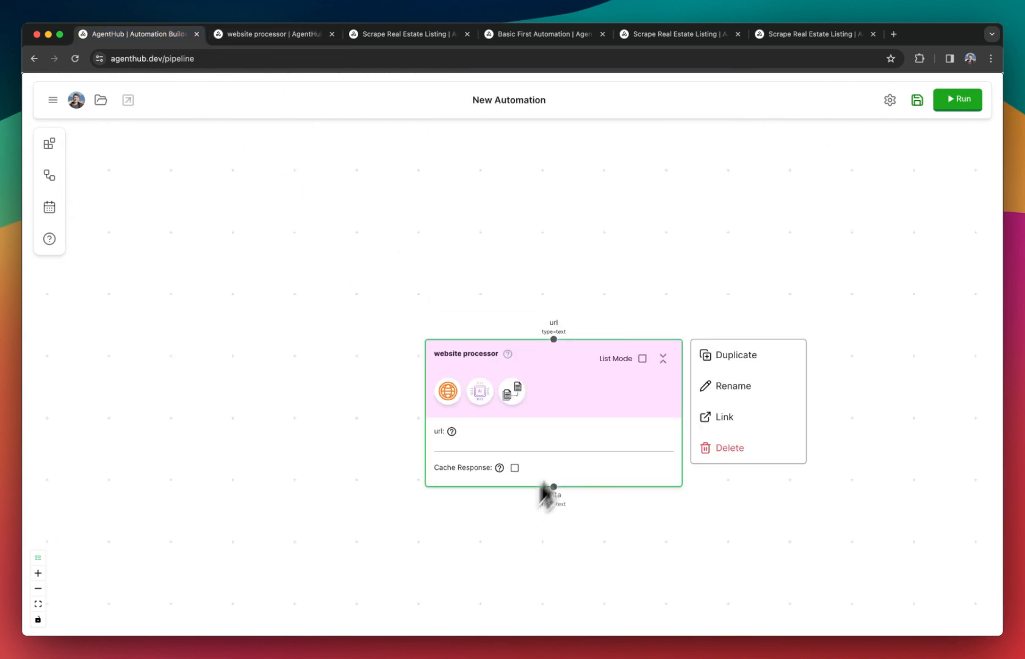
pyautogui.click(49, 145)
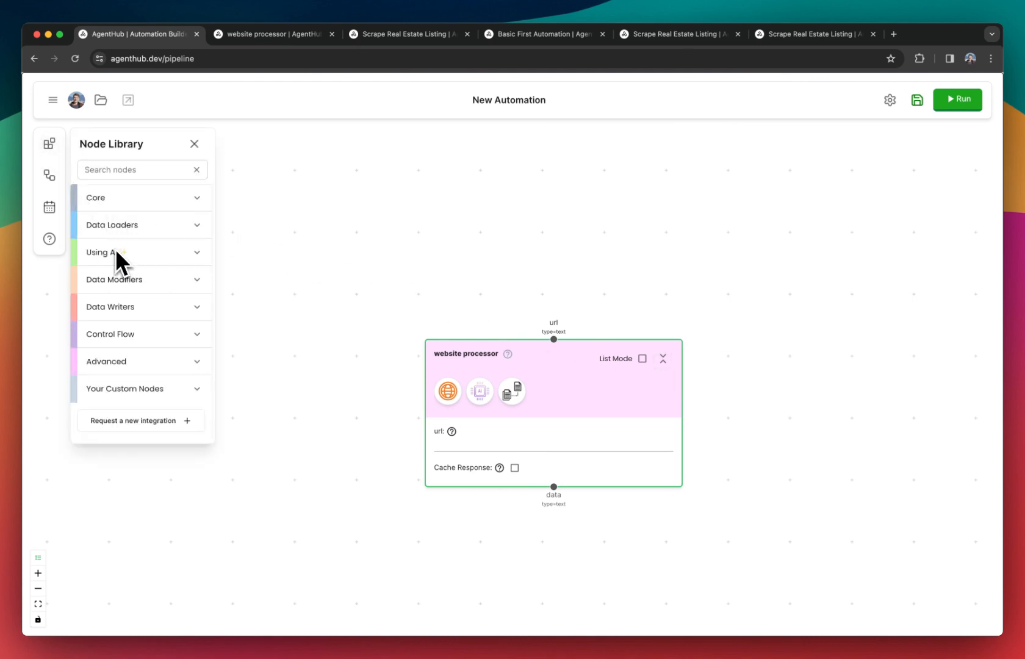
pyautogui.write('sheet')
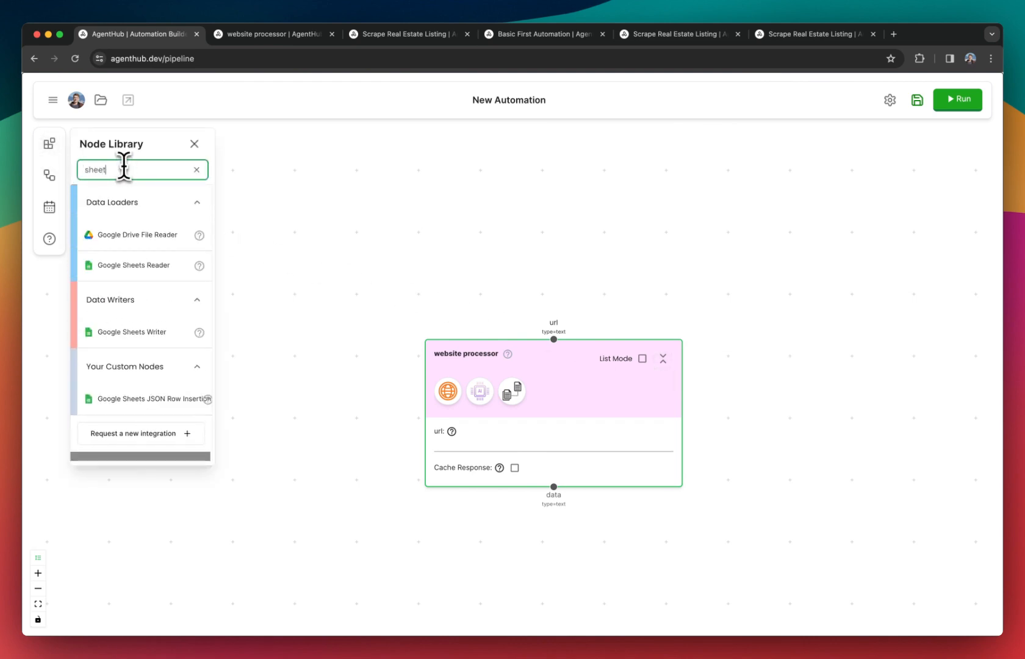
pyautogui.moveTo(128, 282); pyautogui.dragTo(498, 148)
pyautogui.scroll(-1, 517, 155)
pyautogui.scroll(-1, 517, 156)
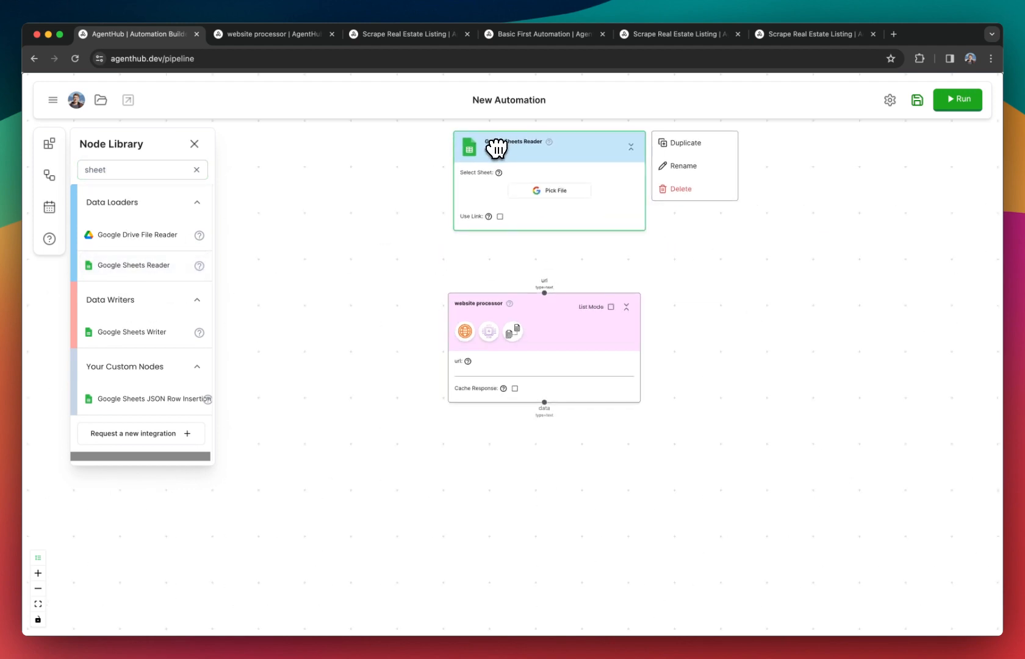
pyautogui.click(555, 193)
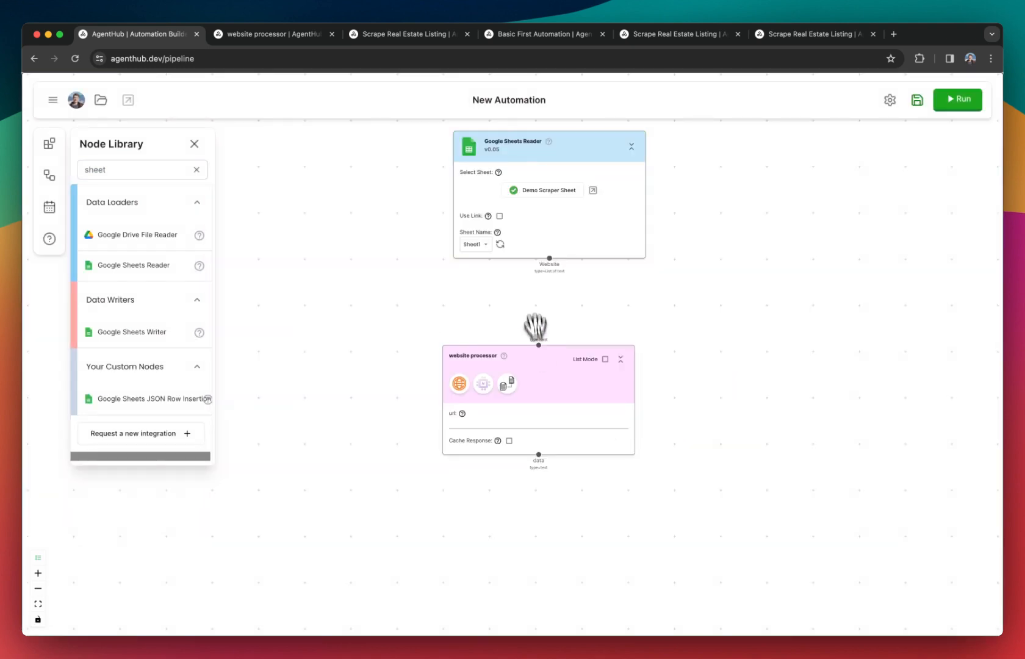
# Reposition the Google Sheets Reader and website processor nodes one above the other with a gap between them.
pyautogui.scroll(1, 529, 283)
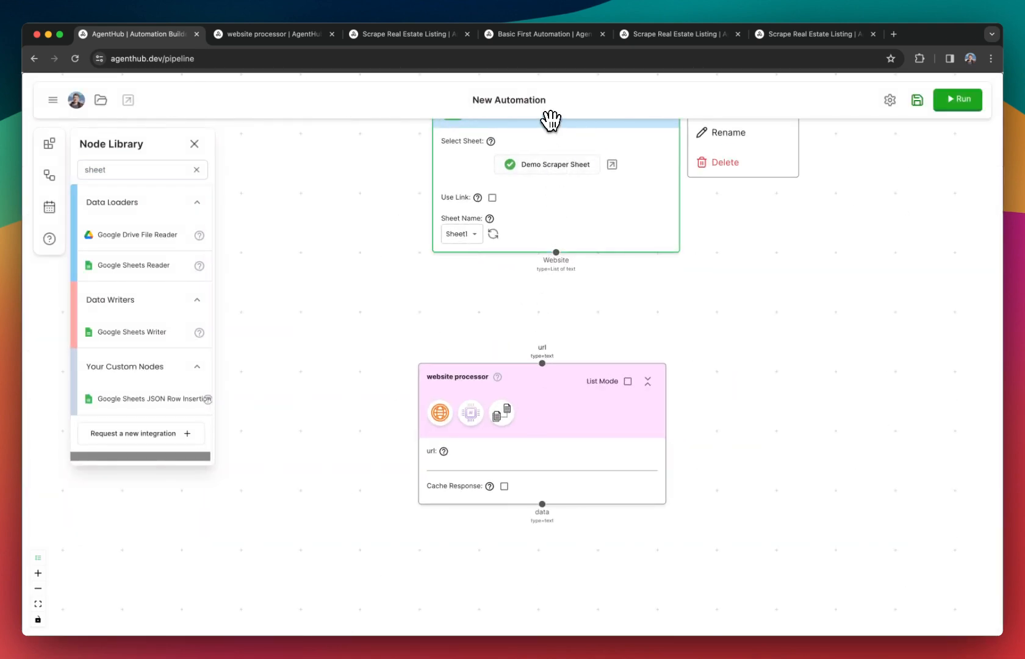
pyautogui.moveTo(552, 121); pyautogui.dragTo(542, 144)
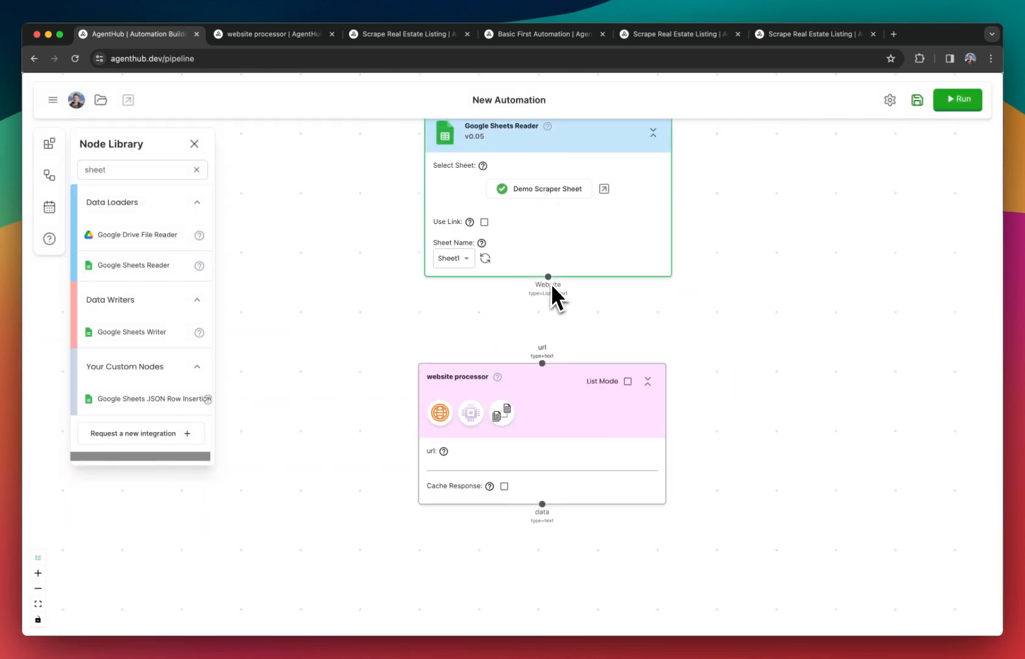
pyautogui.moveTo(551, 283); pyautogui.dragTo(647, 339)
pyautogui.moveTo(573, 304); pyautogui.dragTo(574, 303)
pyautogui.moveTo(551, 423); pyautogui.dragTo(556, 403)
pyautogui.moveTo(523, 390); pyautogui.dragTo(514, 400)
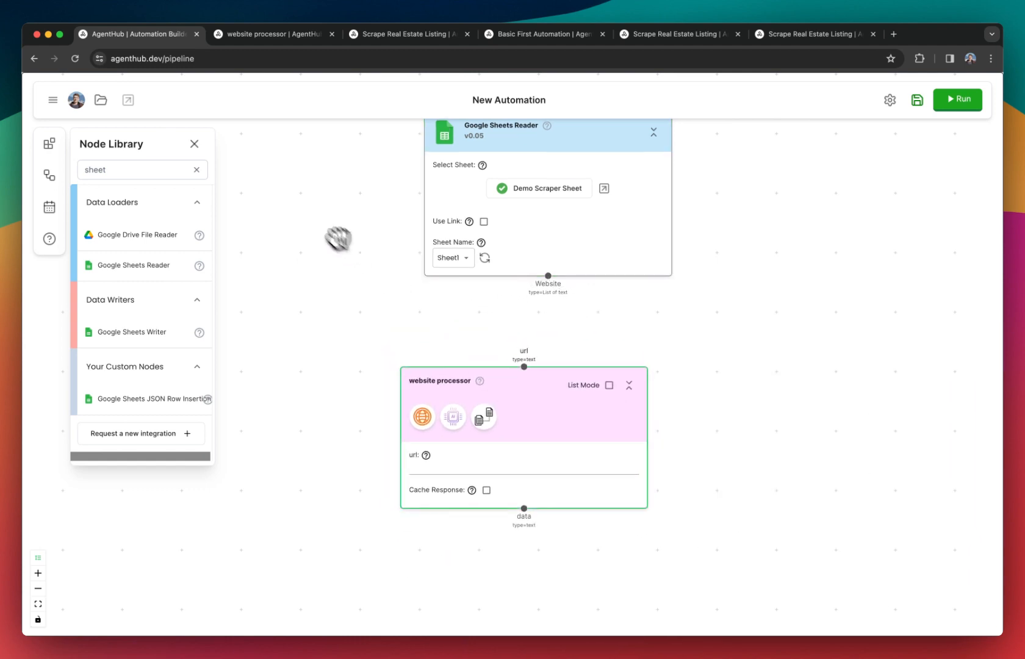
# Connect the Google Sheets Reader's Website output to the website processor's url input and enable List Mode on the website processor.
pyautogui.click(194, 144)
pyautogui.moveTo(531, 370); pyautogui.dragTo(546, 388)
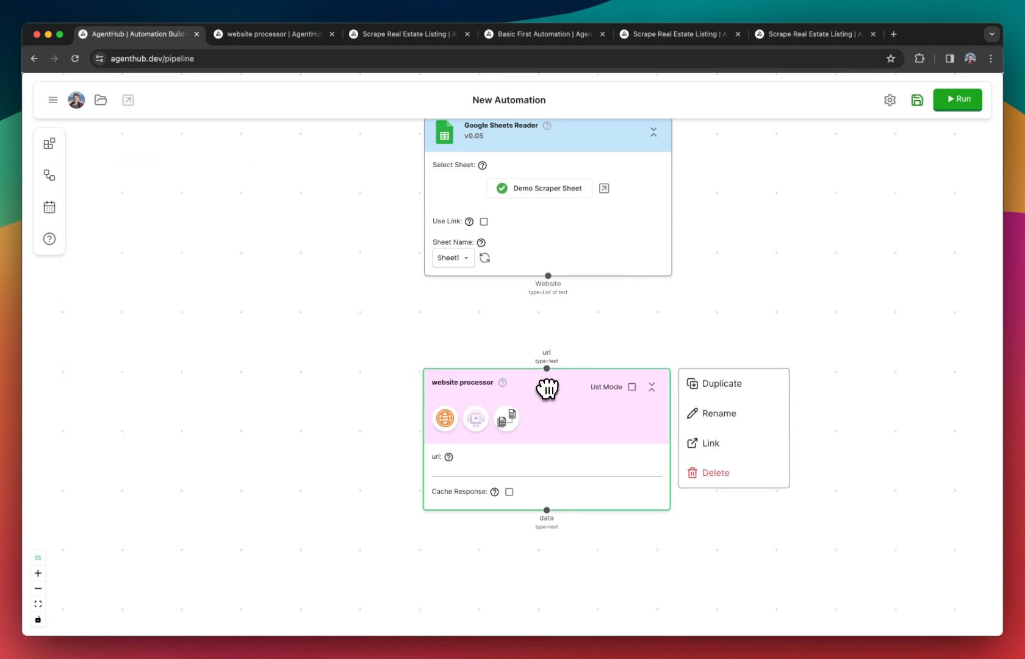
pyautogui.scroll(3, 553, 383)
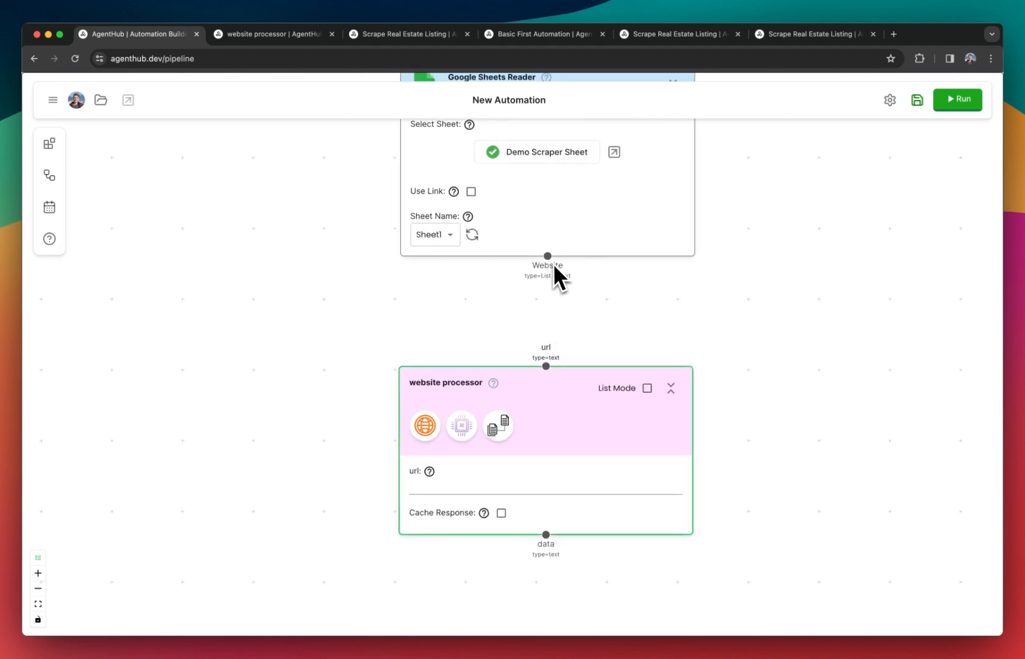
pyautogui.moveTo(547, 257); pyautogui.dragTo(546, 365)
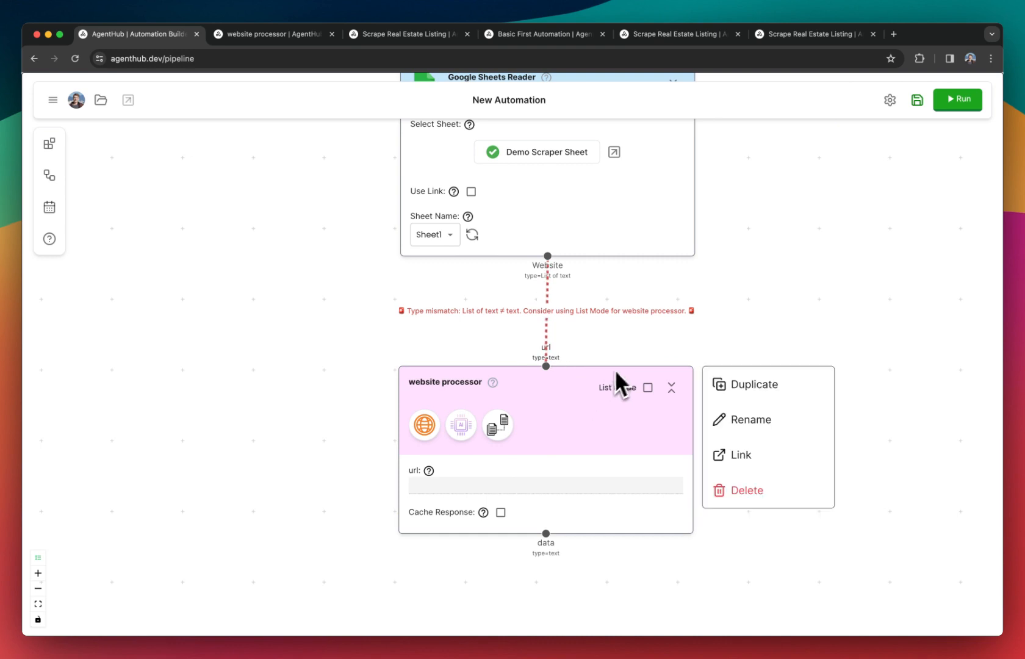
pyautogui.click(648, 388)
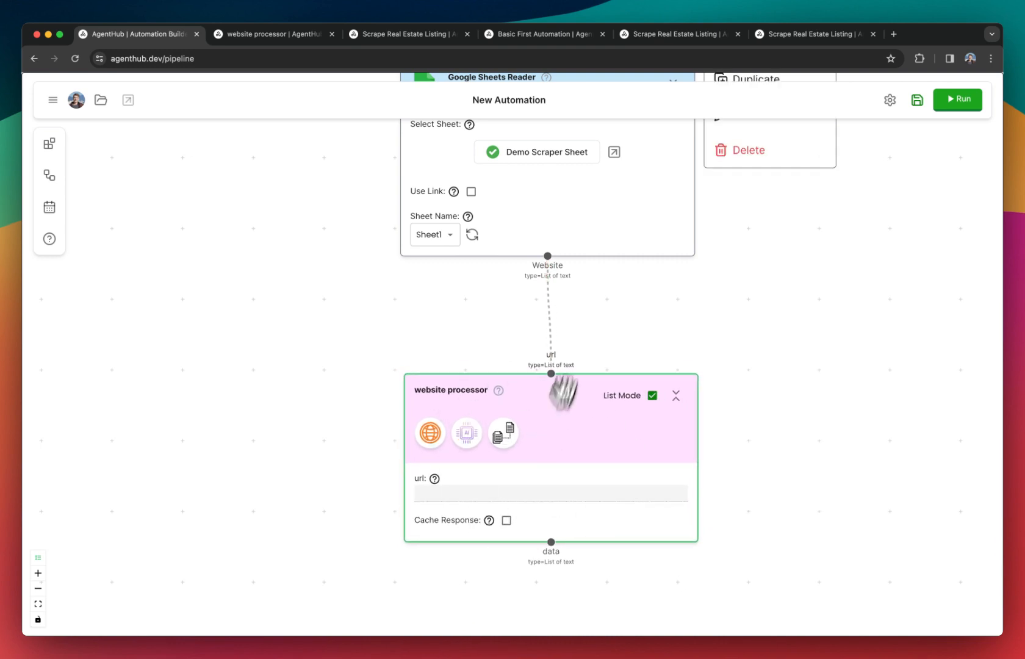
pyautogui.scroll(-6, 511, 372)
pyautogui.moveTo(497, 335); pyautogui.dragTo(499, 357)
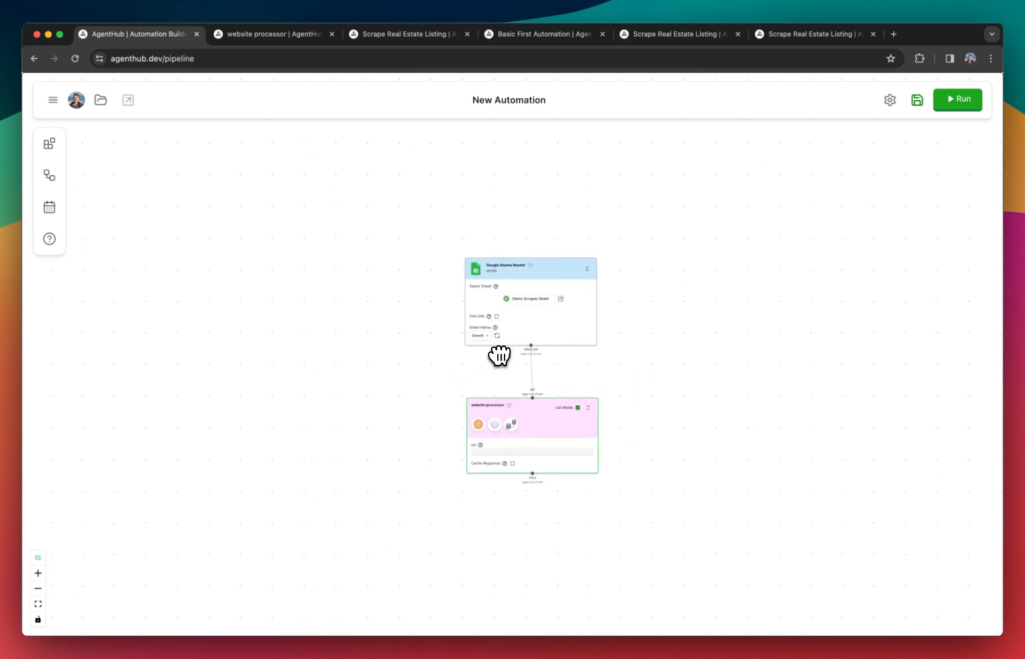
pyautogui.scroll(4, 499, 356)
pyautogui.scroll(1, 499, 356)
# Examine the node flow inside the website processor automation and return to the new automation.
pyautogui.click(265, 34)
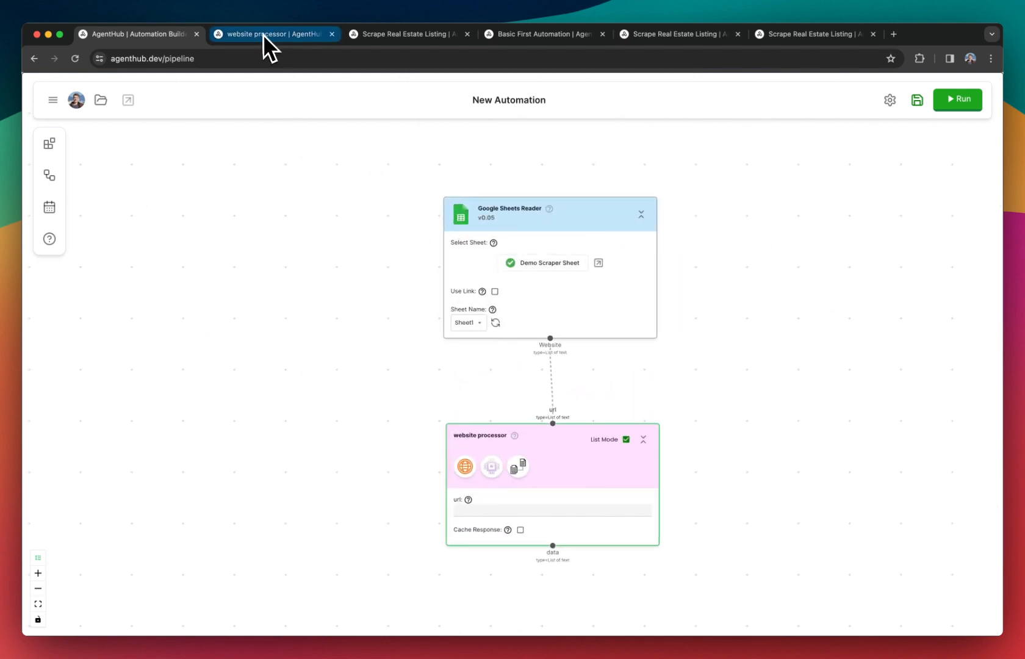
pyautogui.scroll(-5, 585, 518)
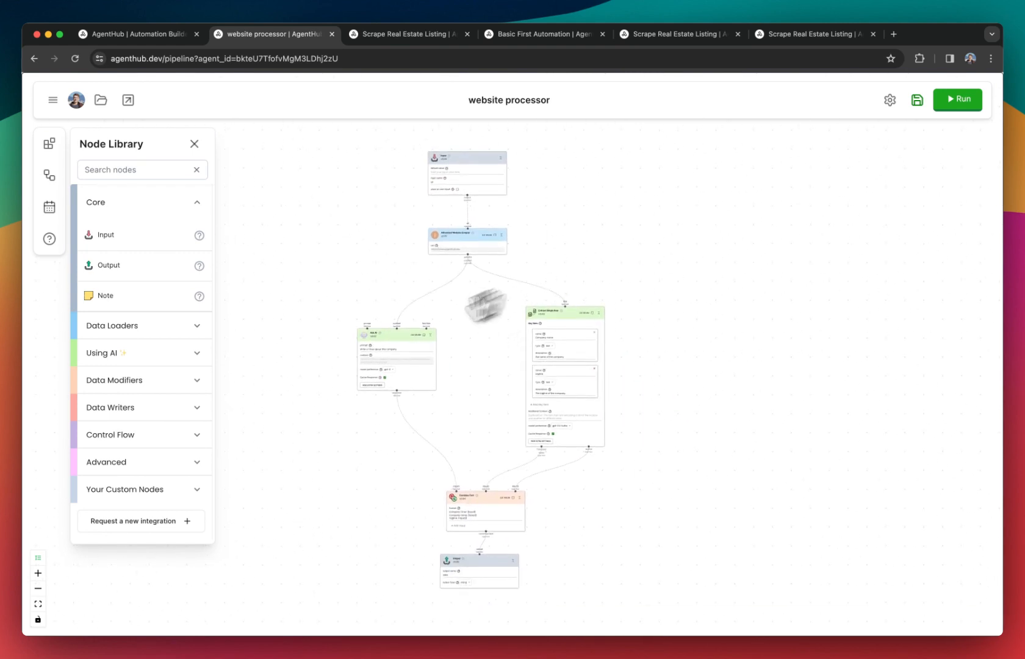
pyautogui.scroll(3, 434, 301)
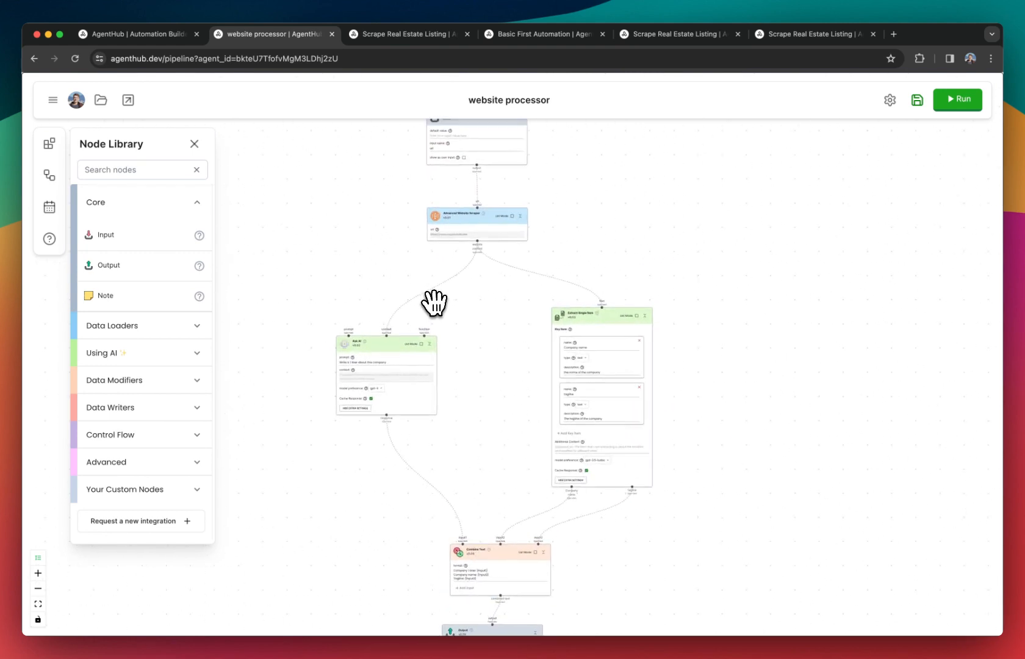
pyautogui.scroll(-2, 473, 289)
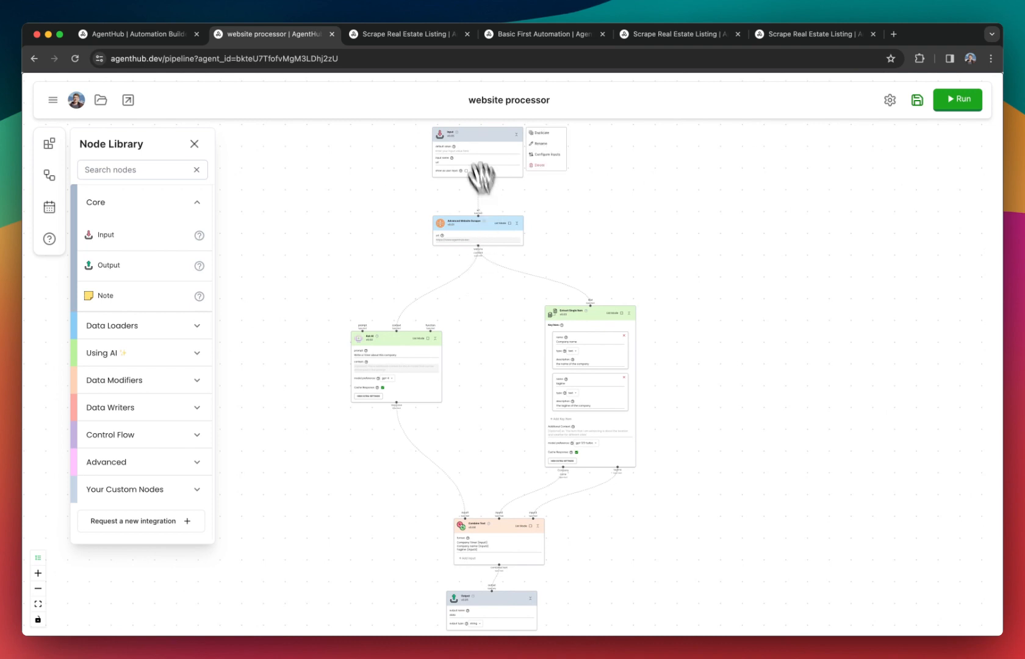
pyautogui.click(121, 36)
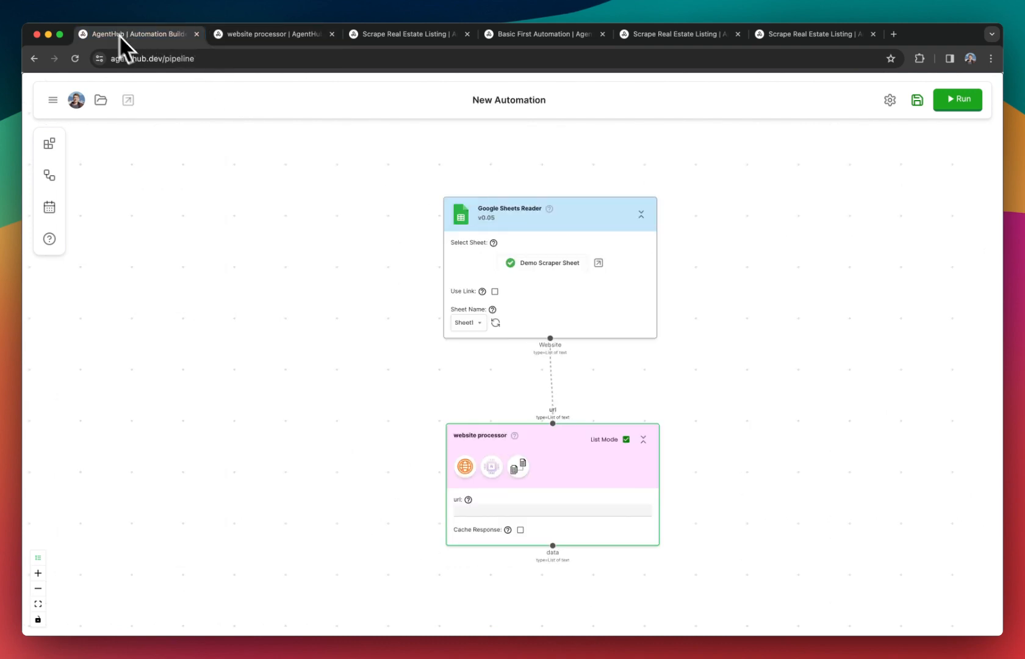
# Add an Output node below the website processor and connect the website processor's data output to it.
pyautogui.moveTo(515, 487)
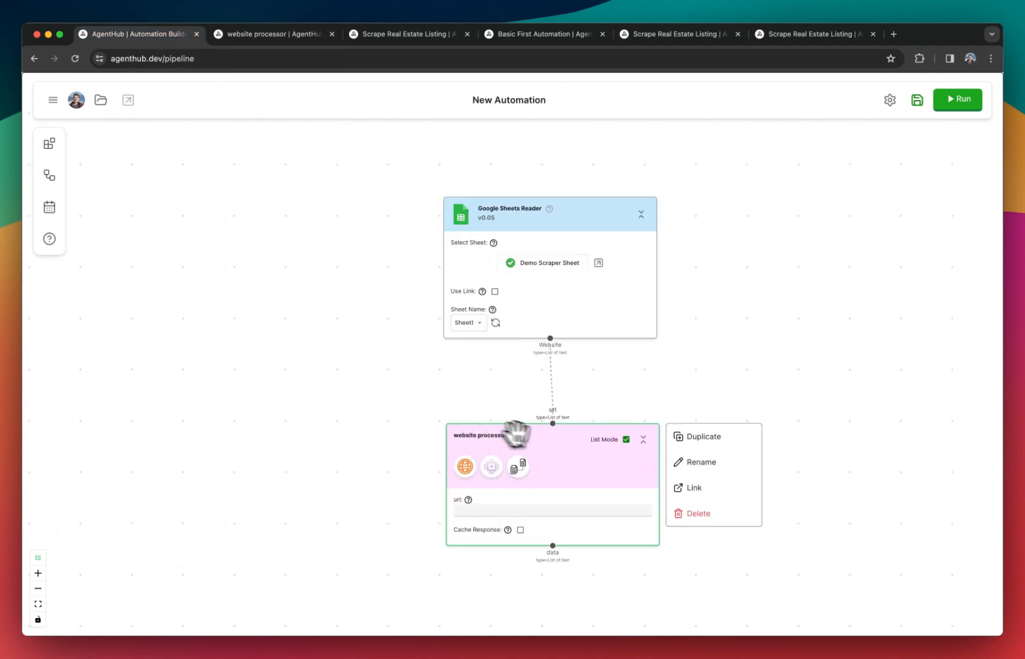
pyautogui.moveTo(515, 430)
pyautogui.mouseDown()
pyautogui.moveTo(488, 449)
pyautogui.moveTo(529, 447)
pyautogui.mouseUp()
pyautogui.scroll(-5, 422, 396)
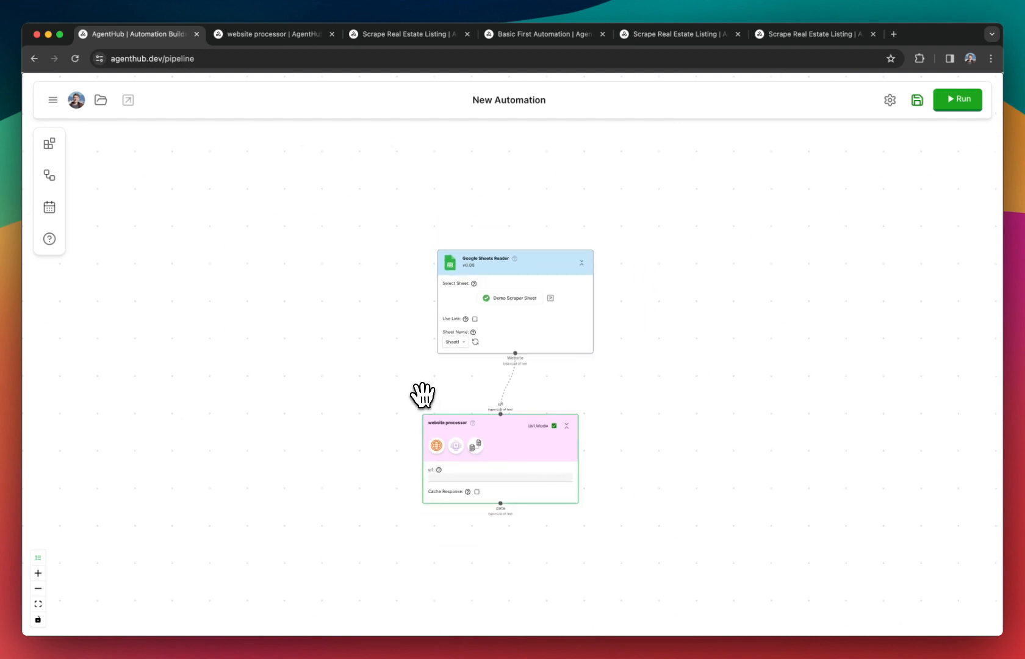
pyautogui.click(49, 145)
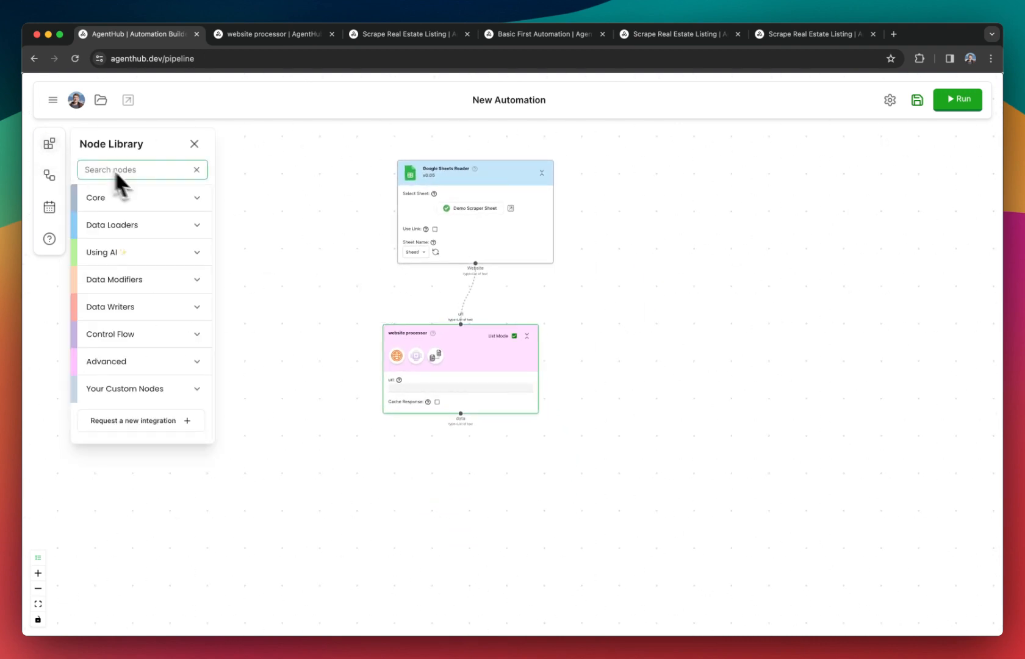
pyautogui.click(125, 204)
pyautogui.moveTo(131, 263); pyautogui.dragTo(431, 493)
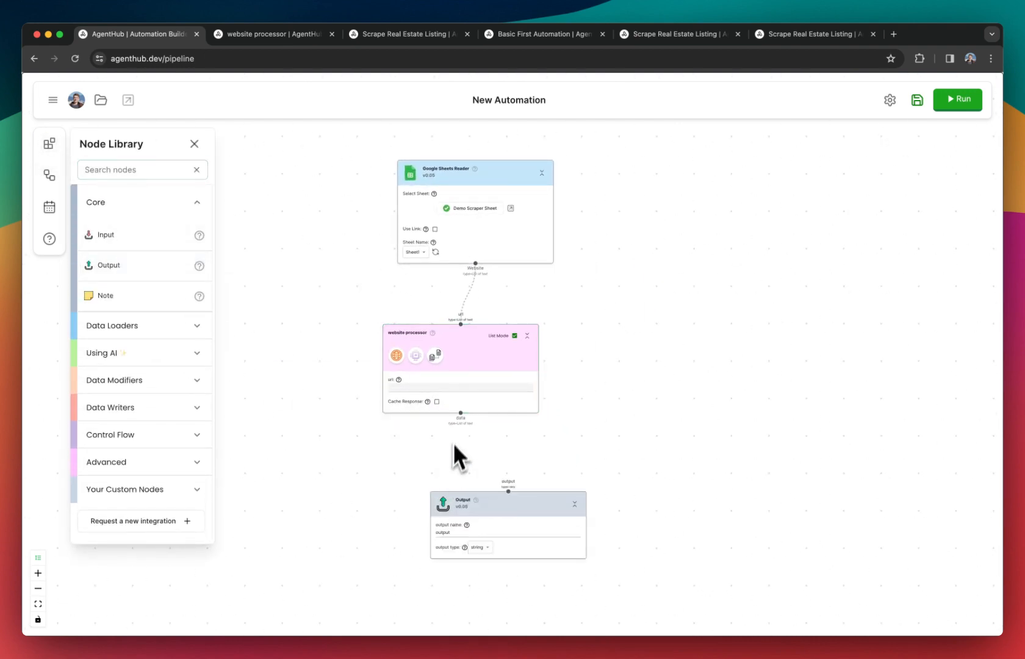
pyautogui.moveTo(461, 414); pyautogui.dragTo(511, 489)
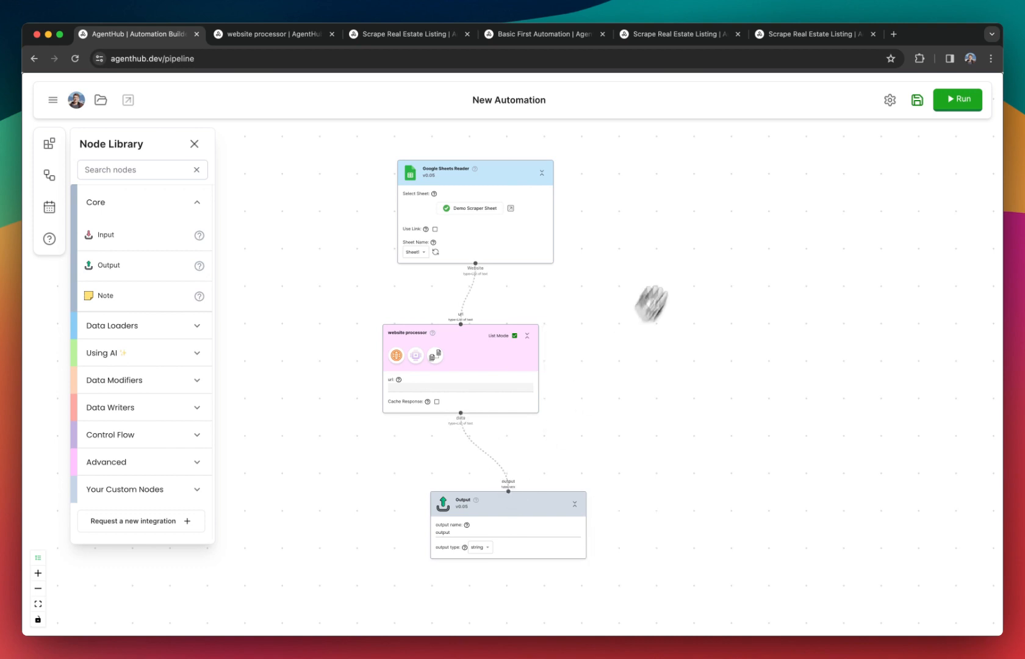
# Run the automation and show the website processor's results for each value, collapsing the Output result.
pyautogui.click(940, 102)
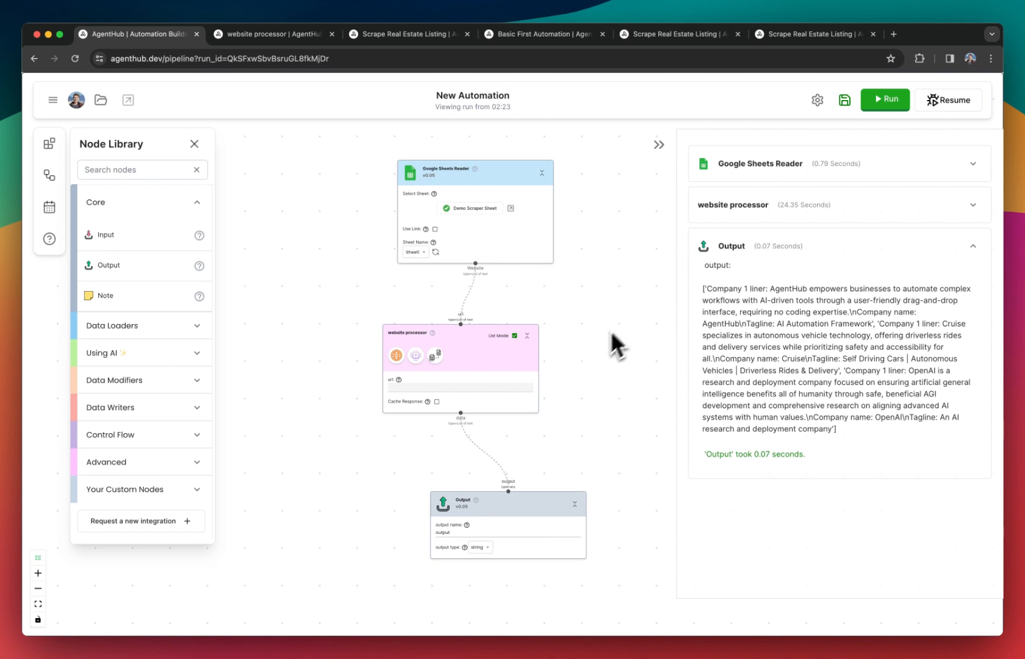
pyautogui.click(824, 246)
pyautogui.click(827, 206)
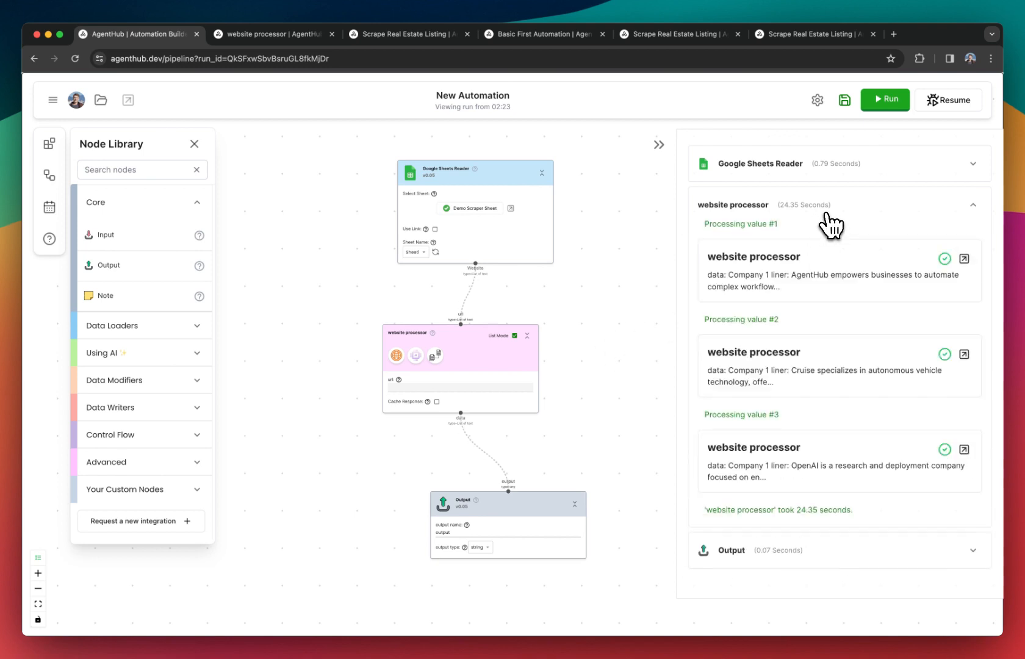
# Nudge the website processor sideways and move the Google Sheets Reader and Output nodes slightly farther away from it.
pyautogui.moveTo(467, 342); pyautogui.dragTo(474, 342)
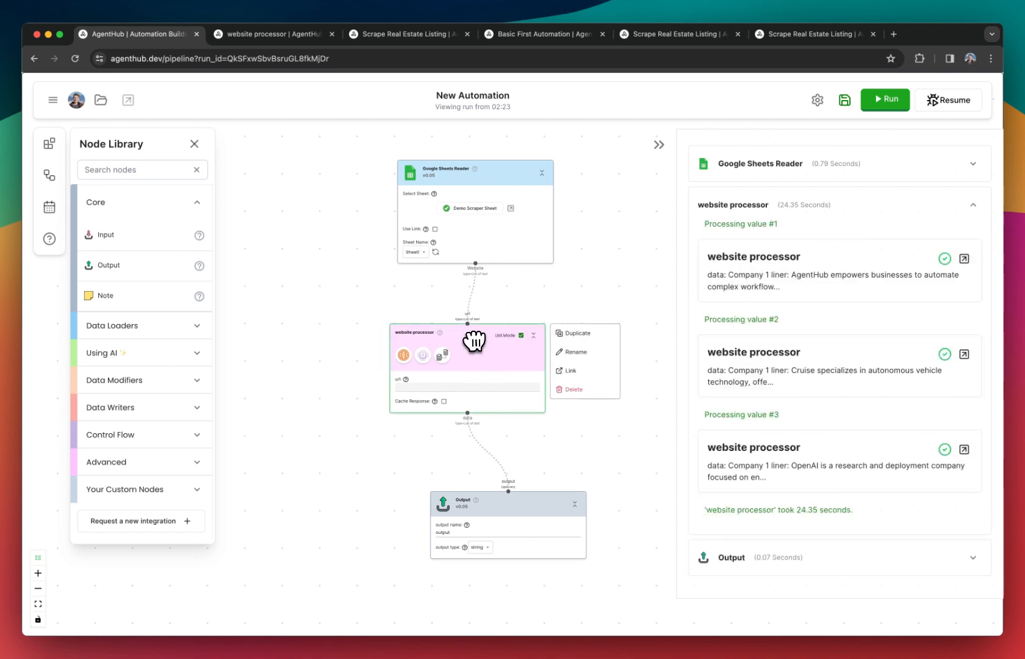
pyautogui.moveTo(489, 235)
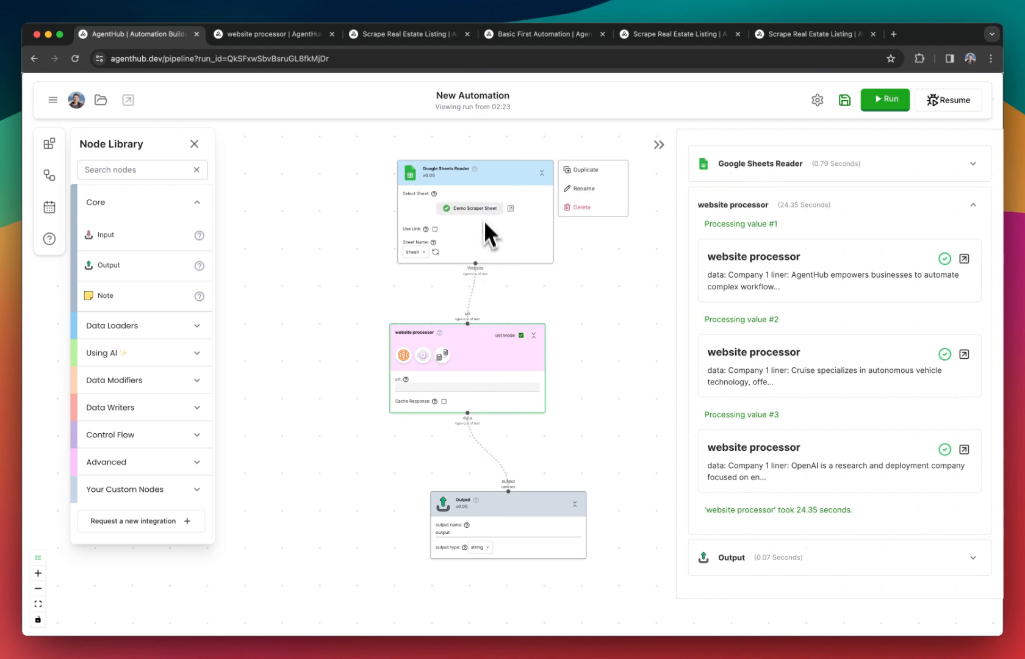
pyautogui.moveTo(481, 187); pyautogui.dragTo(497, 177)
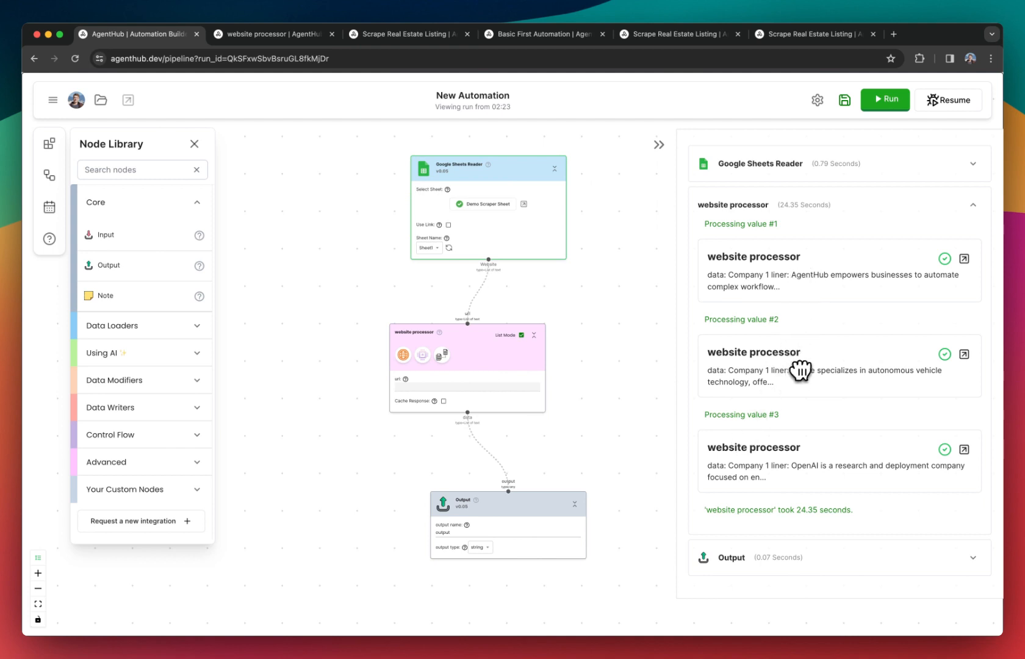
pyautogui.moveTo(554, 503)
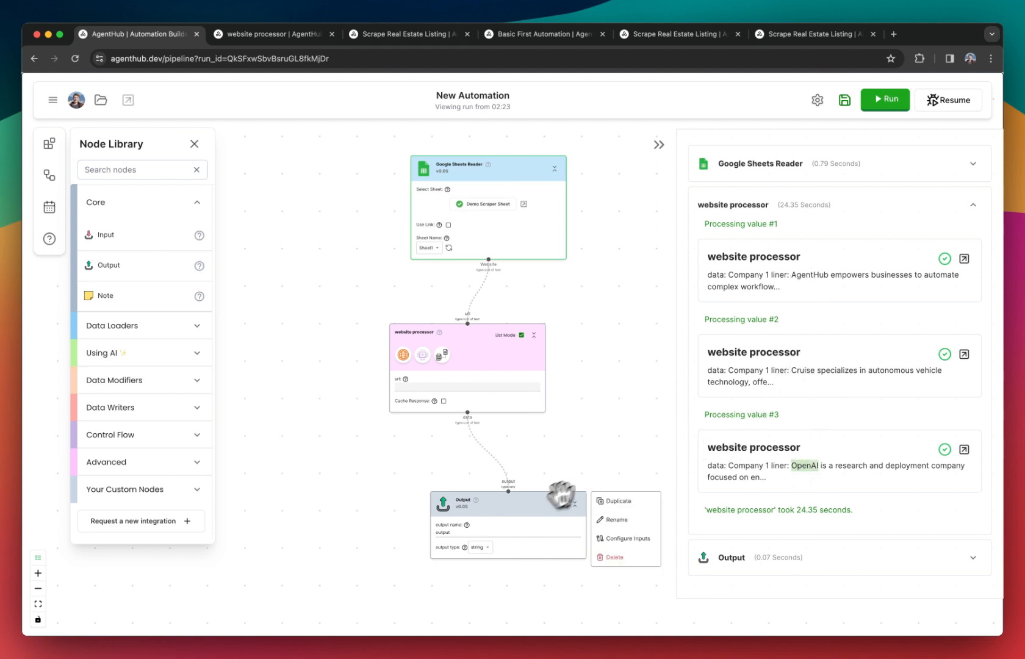
pyautogui.moveTo(523, 506)
pyautogui.mouseDown()
pyautogui.moveTo(472, 518)
pyautogui.moveTo(534, 521)
pyautogui.moveTo(511, 518)
pyautogui.mouseUp()
pyautogui.moveTo(507, 396)
pyautogui.moveTo(524, 517)
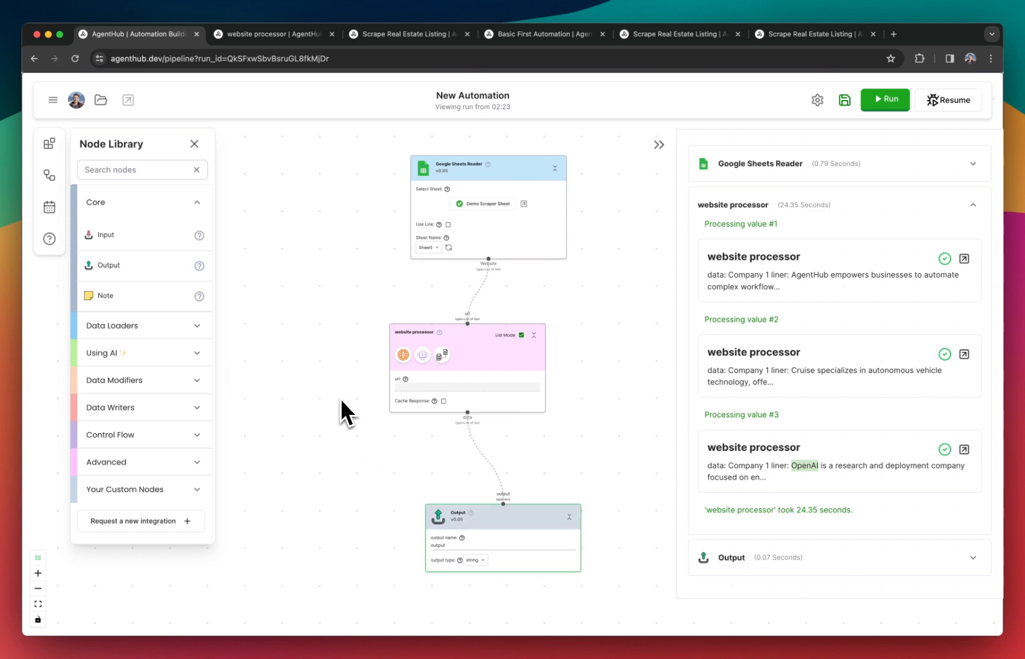
pyautogui.moveTo(488, 508)
pyautogui.scroll(2, 508, 495)
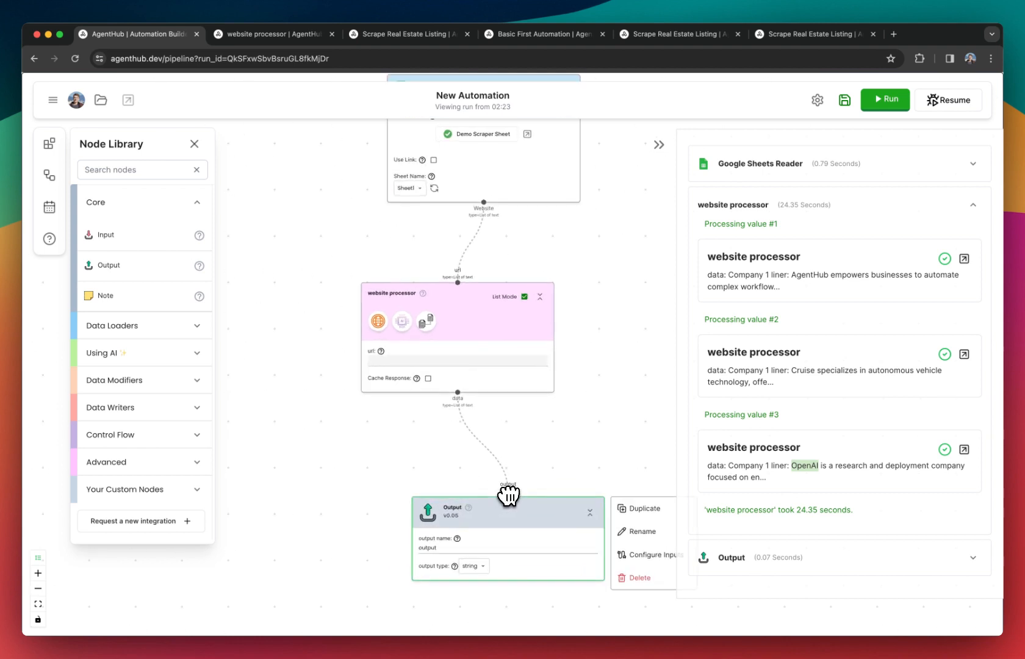
pyautogui.scroll(-5, 509, 494)
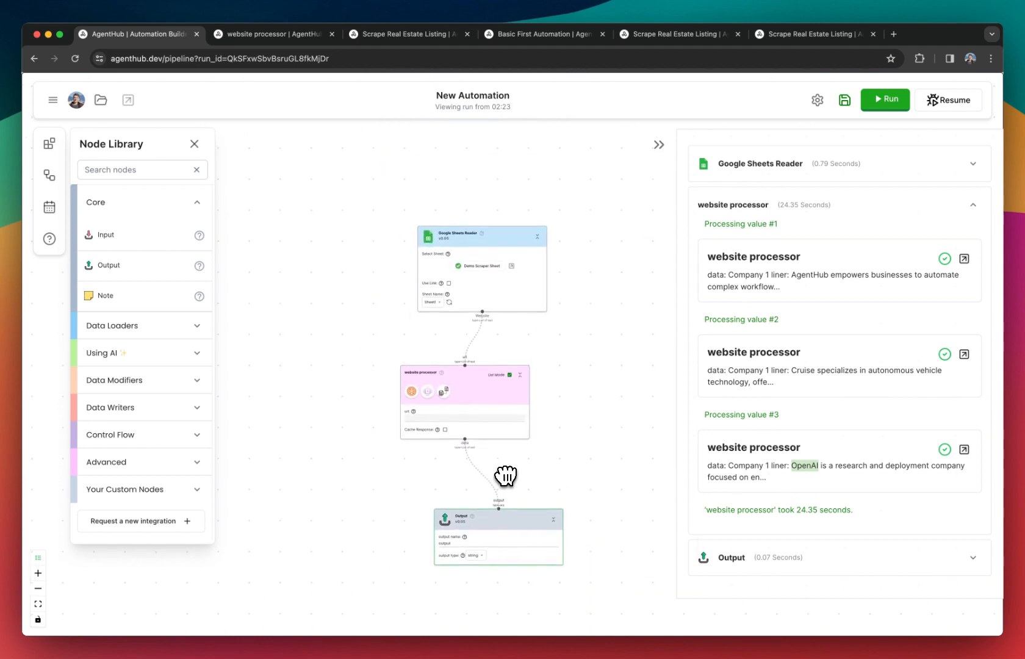
pyautogui.scroll(3, 401, 436)
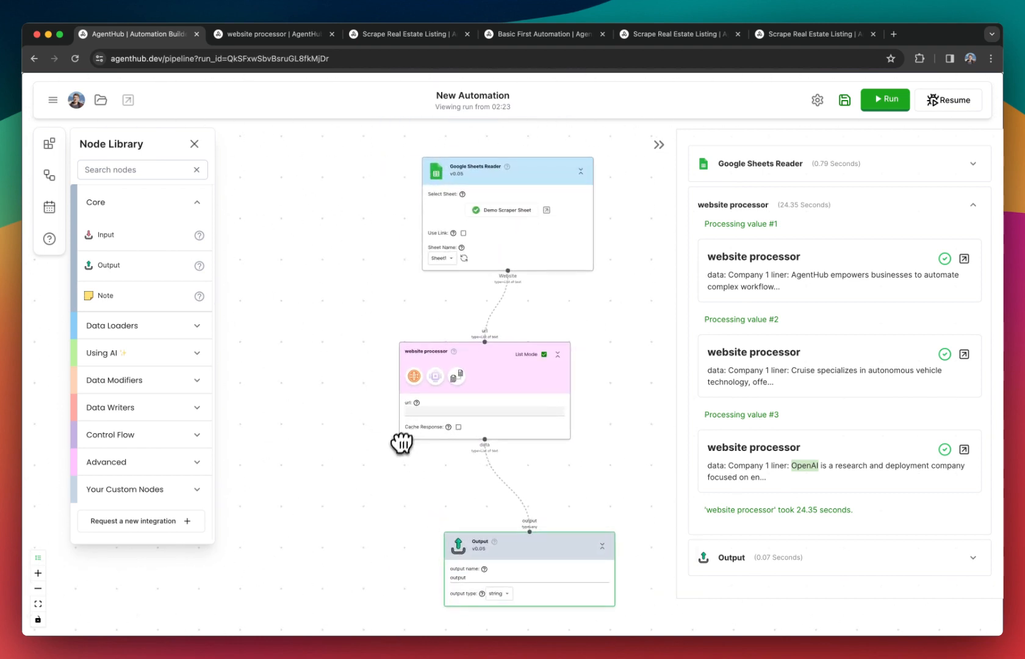